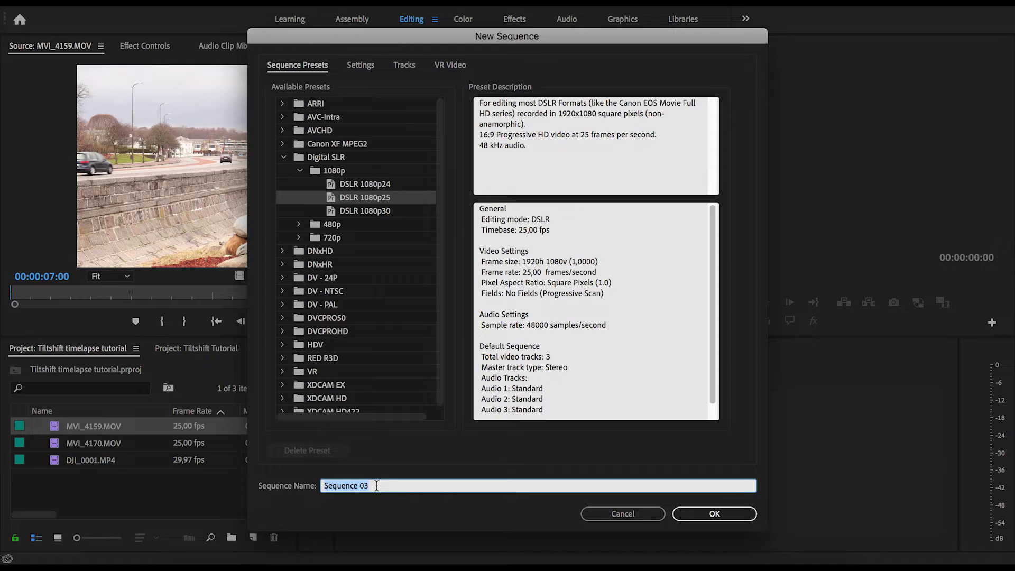
Create Sequence 03 with the DSLR 1080p25 preset and place MVI_4159.MOV at the start of V1.
click(694, 514)
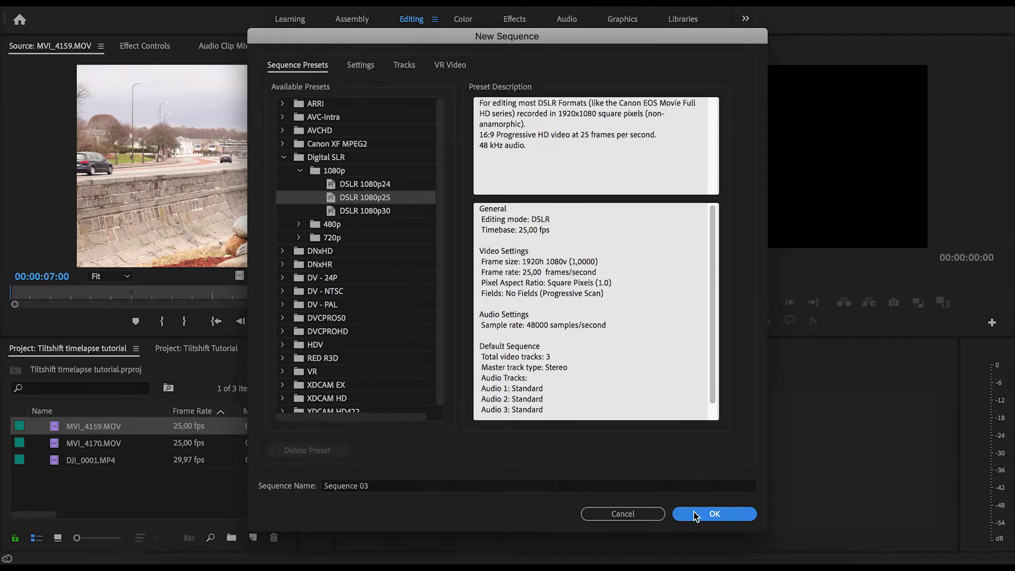
drag(103, 430, 551, 458)
drag(613, 538, 533, 548)
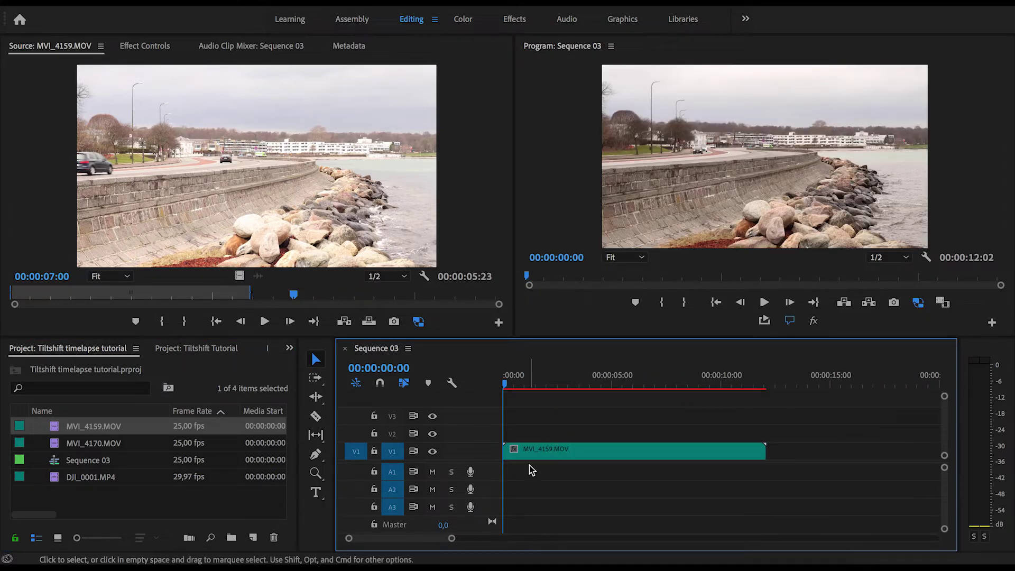
Move the MVI_4159.MOV clip from V1 up to V2, keeping it at the sequence start.
click(531, 451)
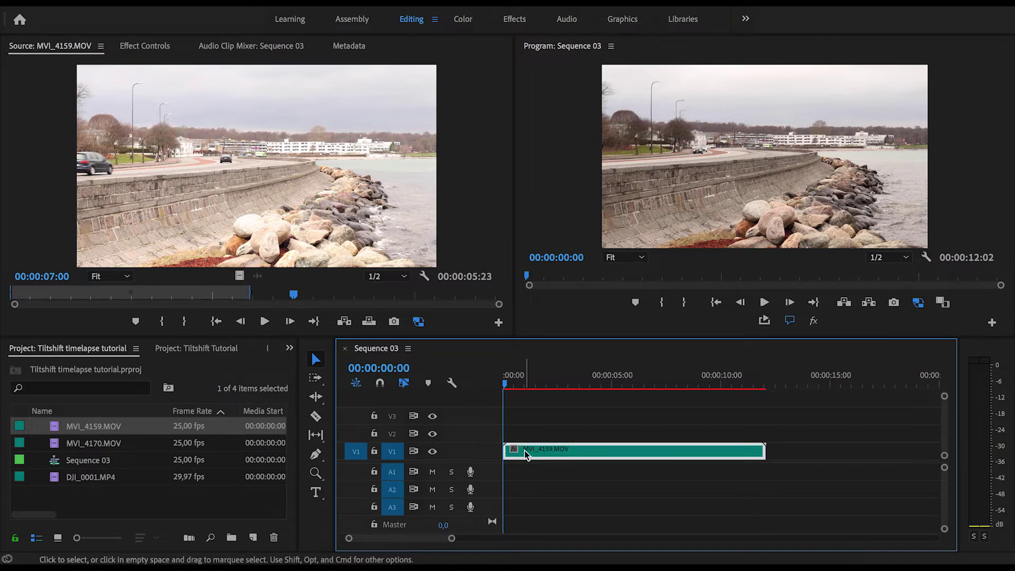
drag(525, 448, 524, 433)
click(527, 455)
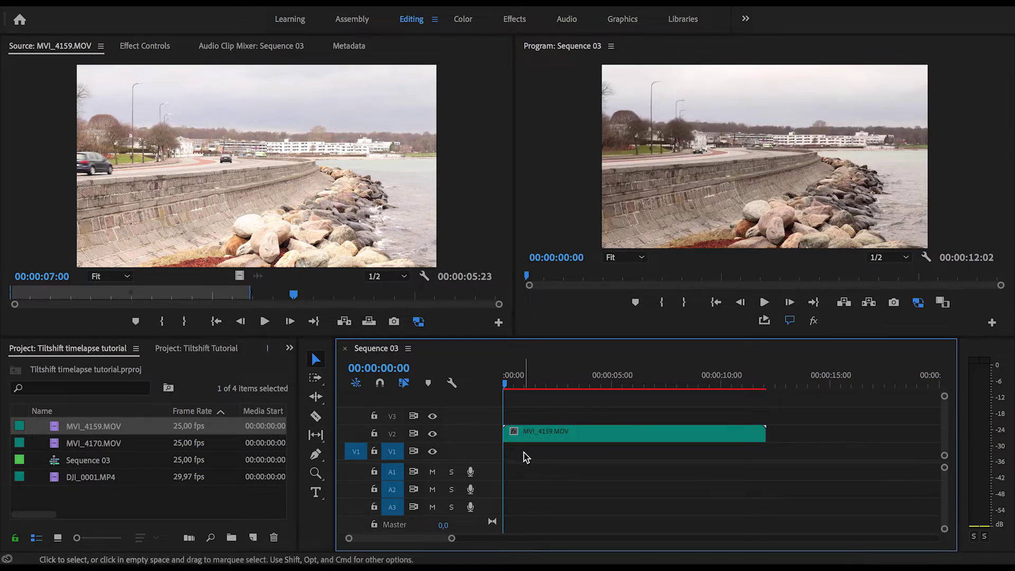
Create a white 1920 x 1080, 25 fps color matte named White Color Matte.
click(255, 538)
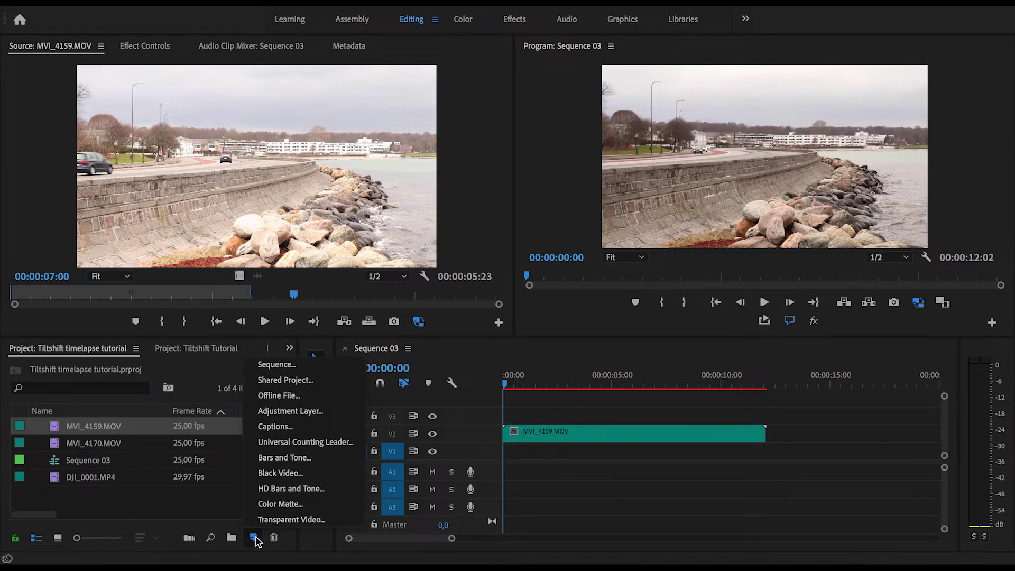
click(289, 505)
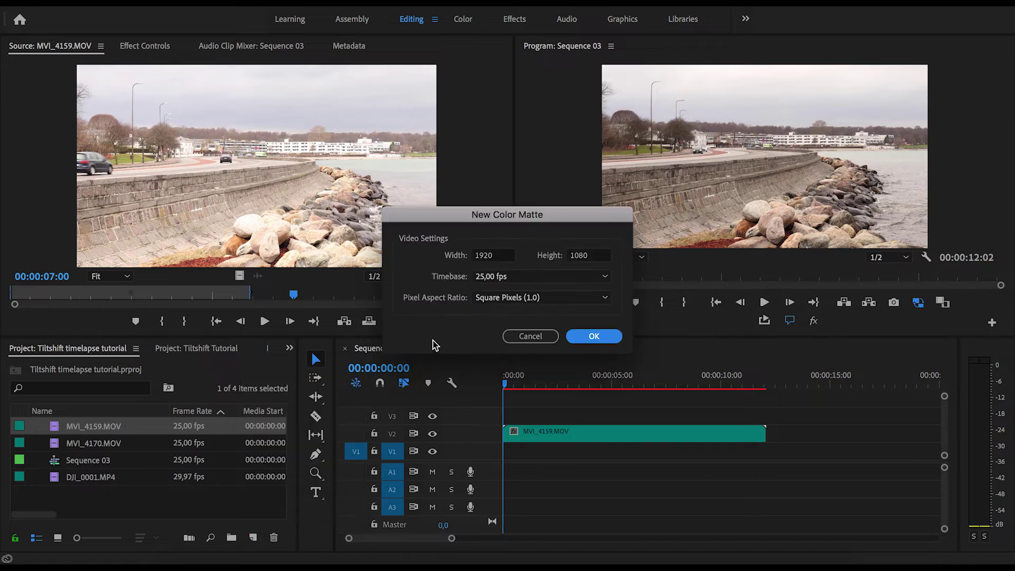
click(576, 343)
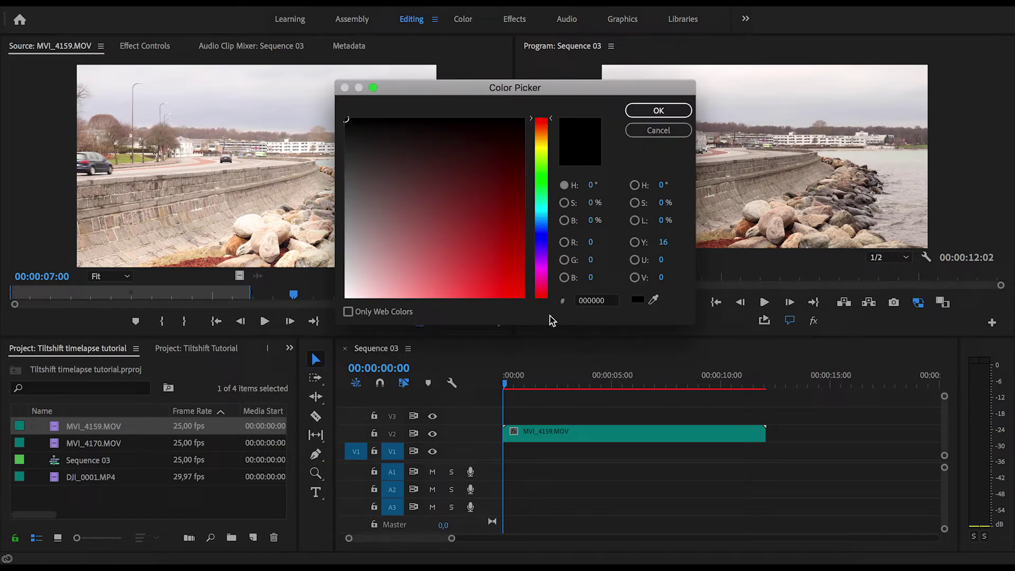
mouse_move(396, 225)
mouse_down()
mouse_move(376, 264)
mouse_move(334, 306)
mouse_up()
click(658, 112)
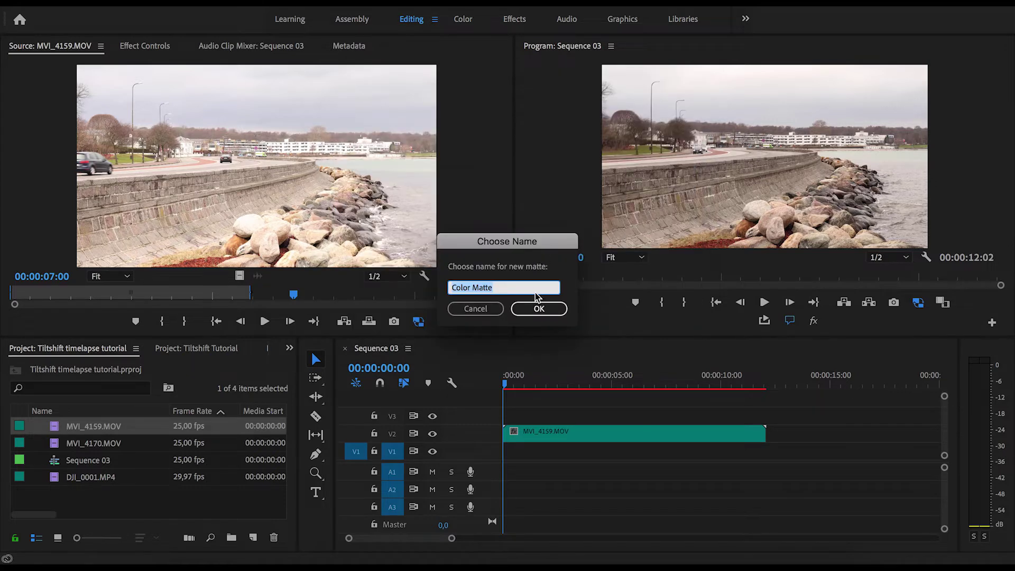
click(452, 287)
text(White)
click(537, 309)
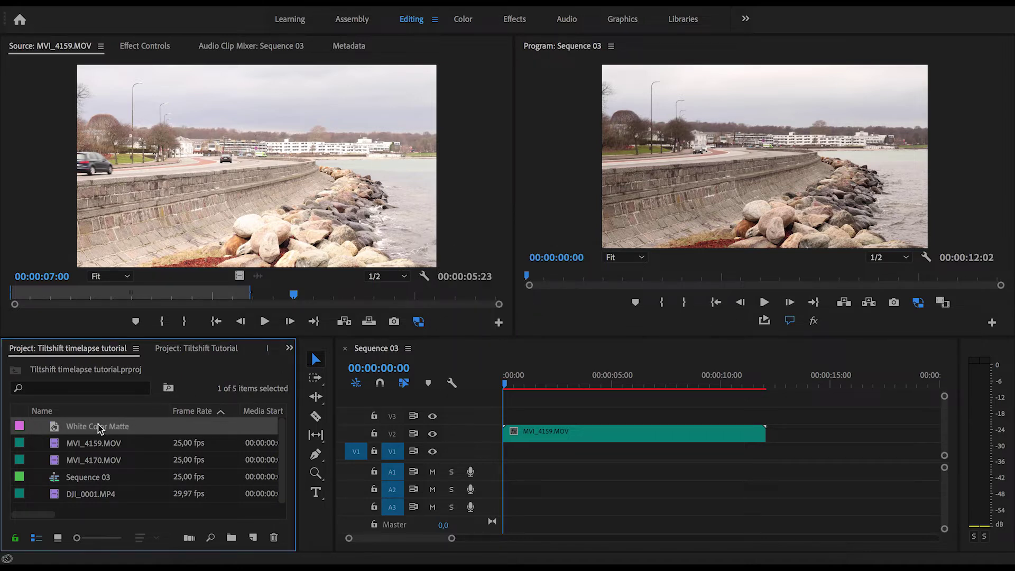
Place White Color Matte on V1 beneath the full length of MVI_4159.MOV and nest it as Color Map.
drag(104, 428, 507, 456)
drag(611, 452, 760, 454)
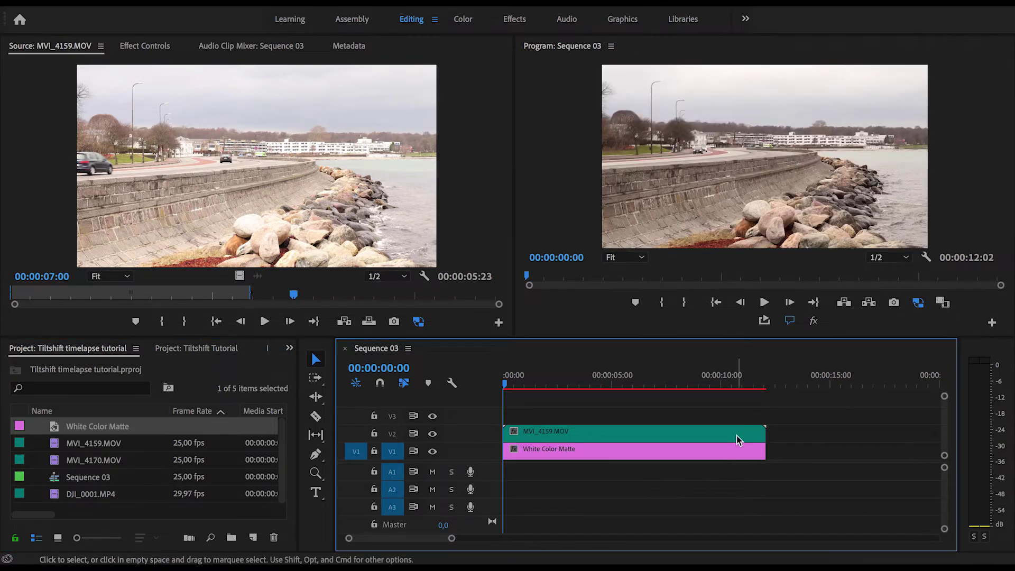
right_click(649, 454)
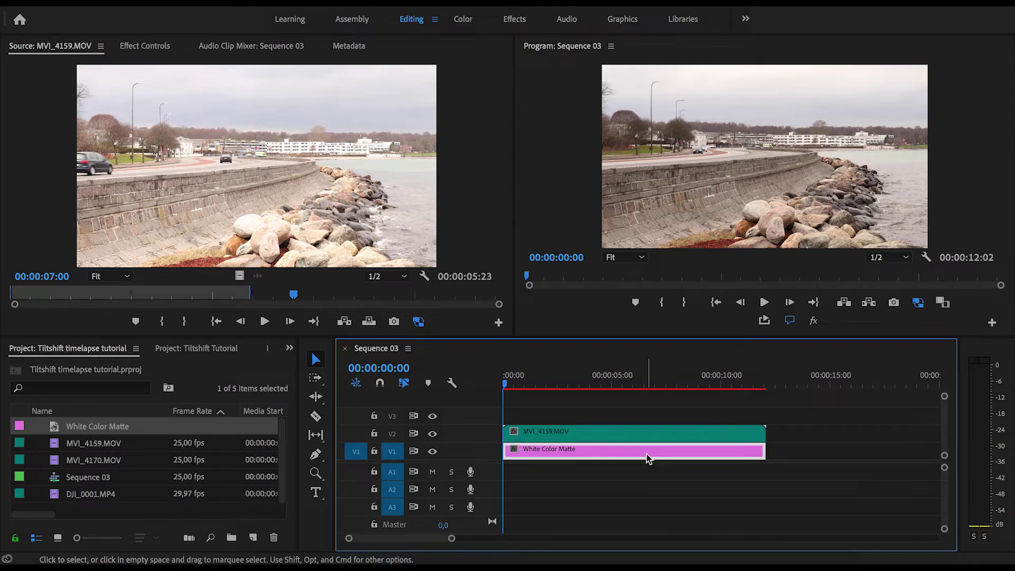
mouse_move(690, 556)
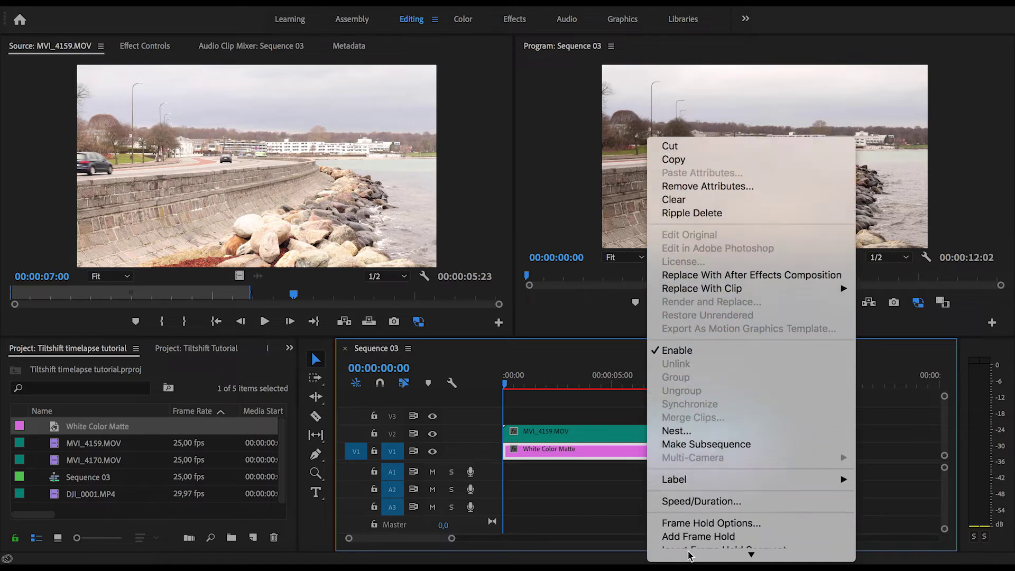
click(698, 423)
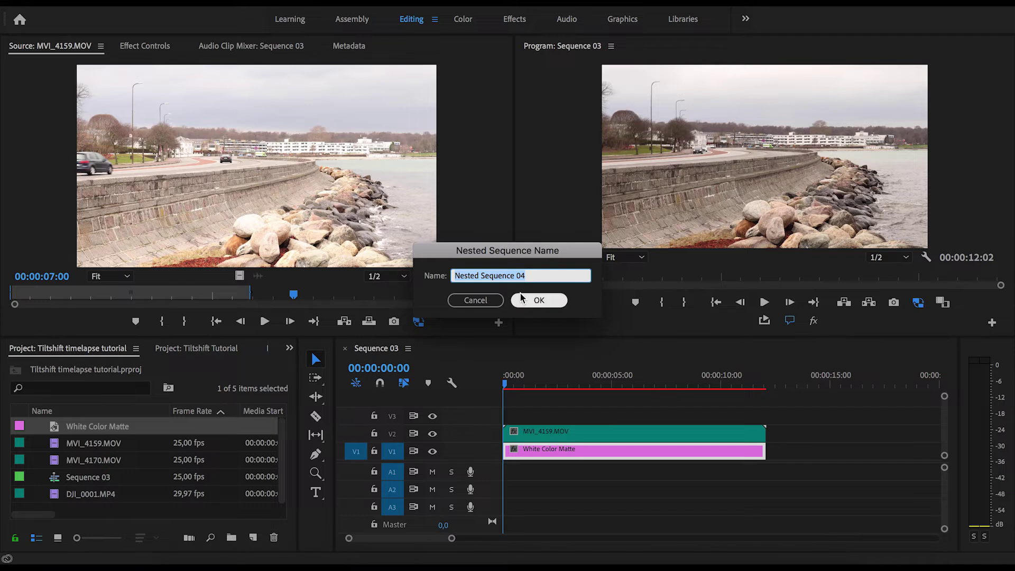
text(Color Map)
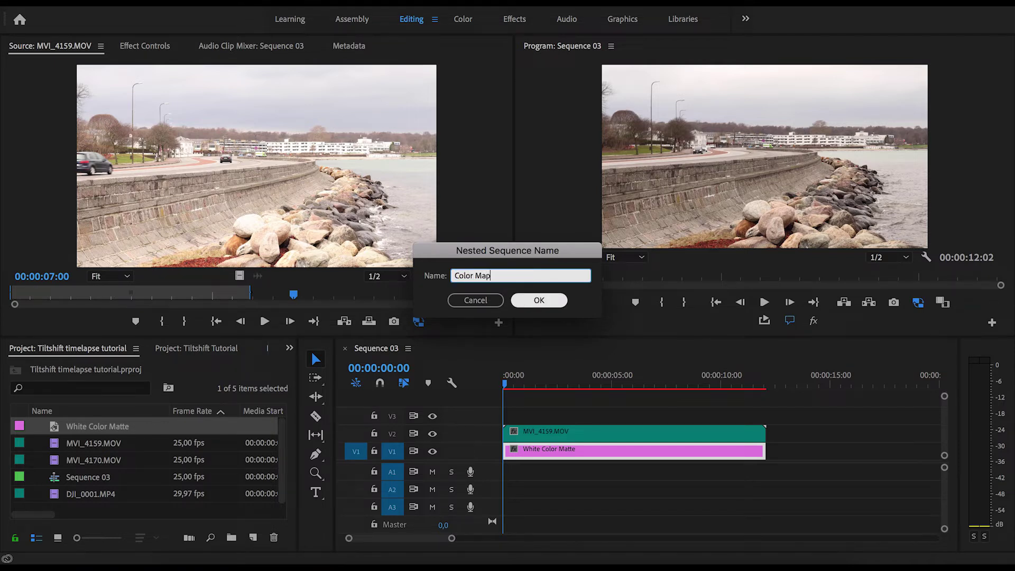
click(524, 300)
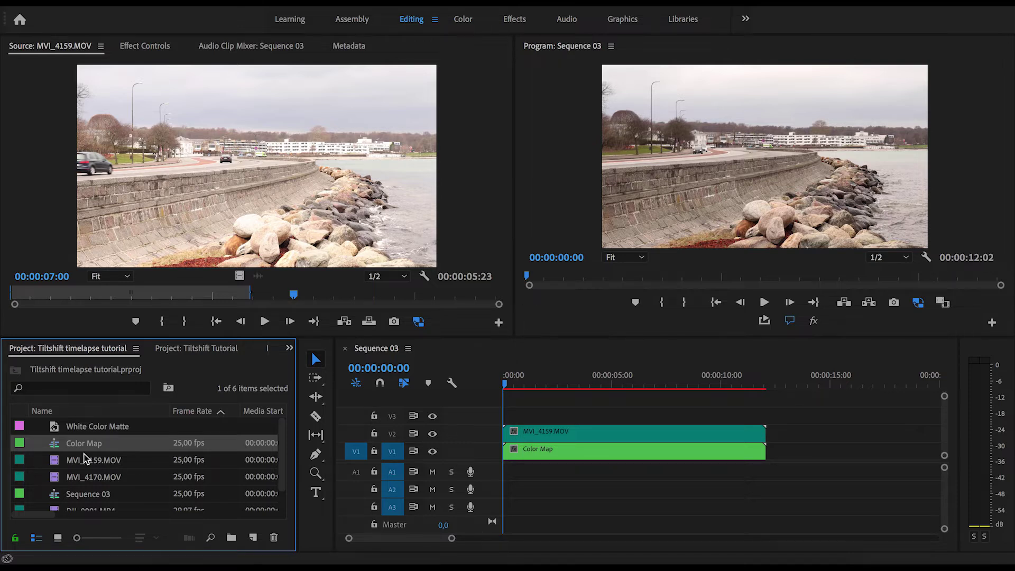
Inside the Color Map nested sequence, create a black 1920 x 1080, 25 fps color matte named Black Color Matte.
double_click(580, 452)
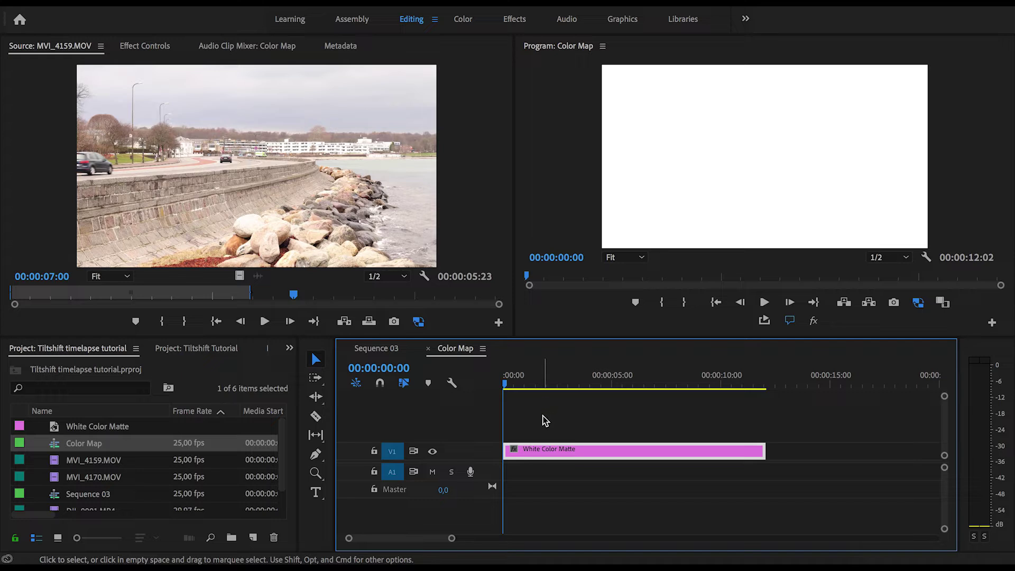
click(254, 538)
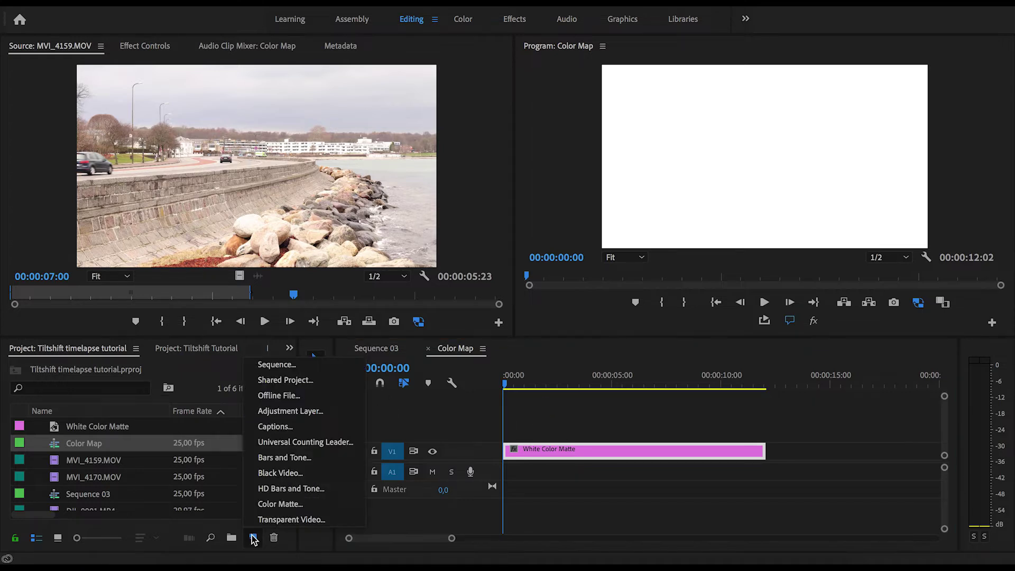
click(280, 504)
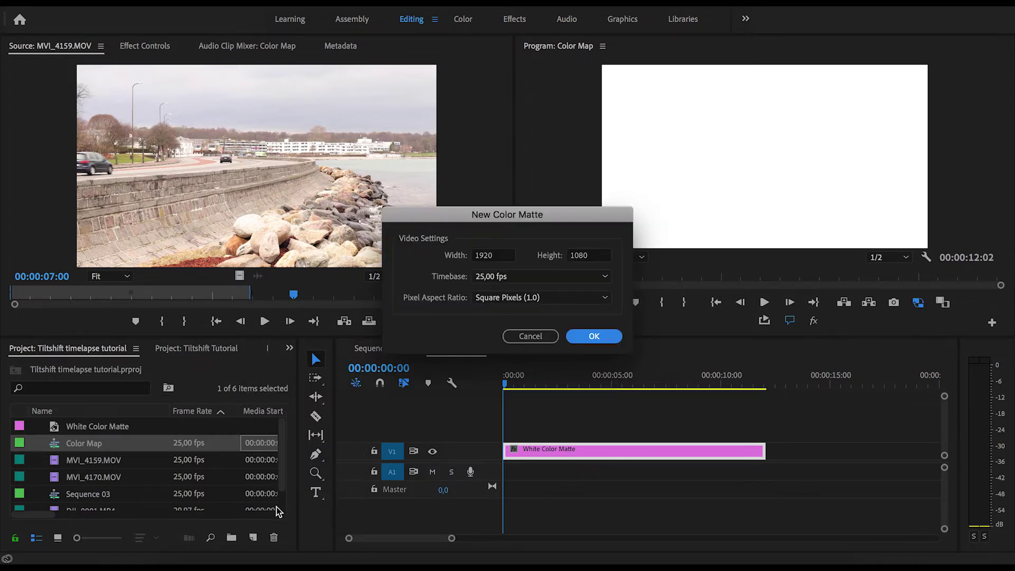
click(584, 335)
drag(447, 213, 346, 119)
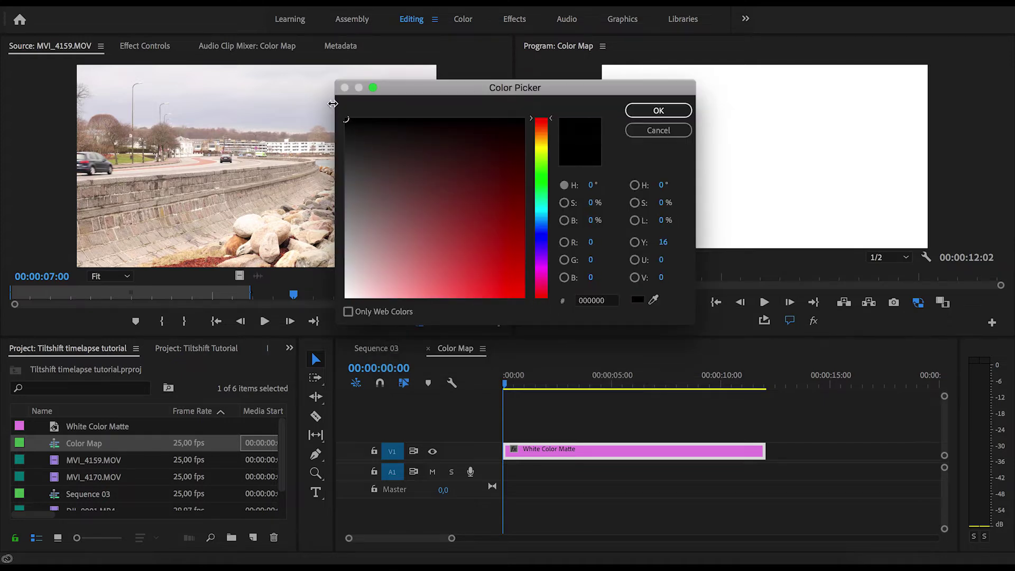
click(659, 112)
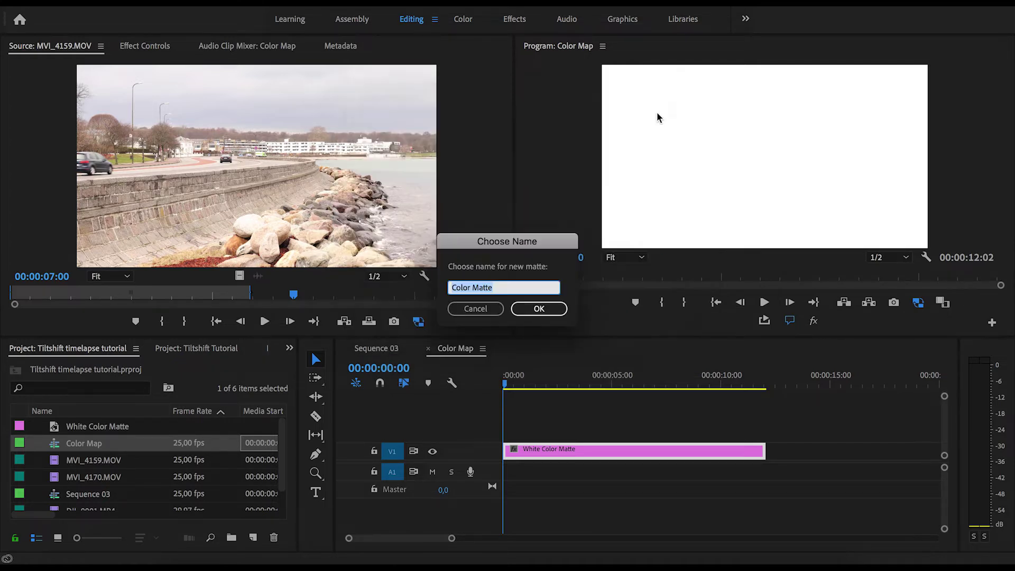
click(463, 288)
text(Black)
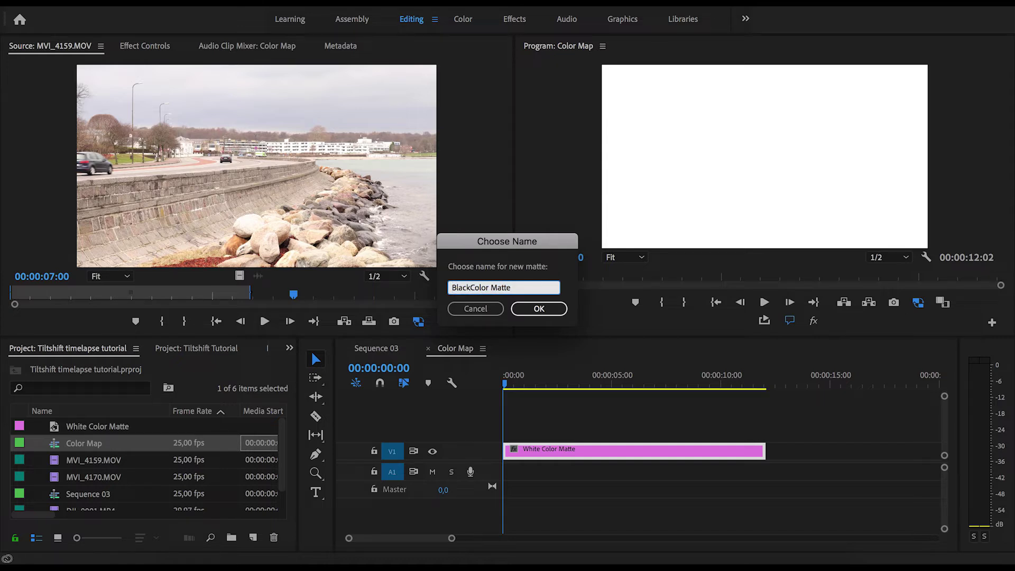
click(531, 311)
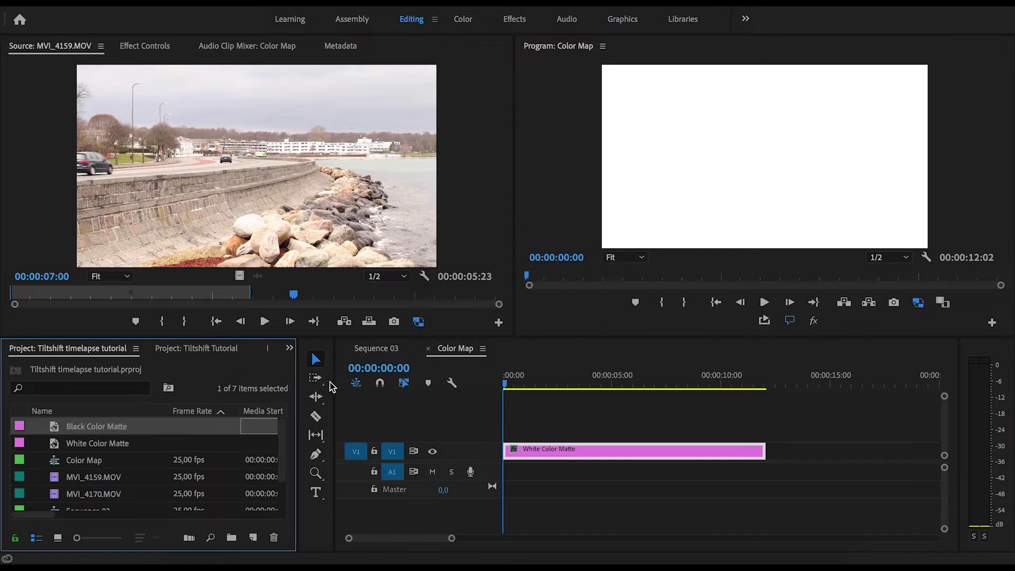
Place Black Color Matte on V2 above the white matte and extend it to the same length.
drag(89, 431, 460, 429)
drag(606, 432, 764, 426)
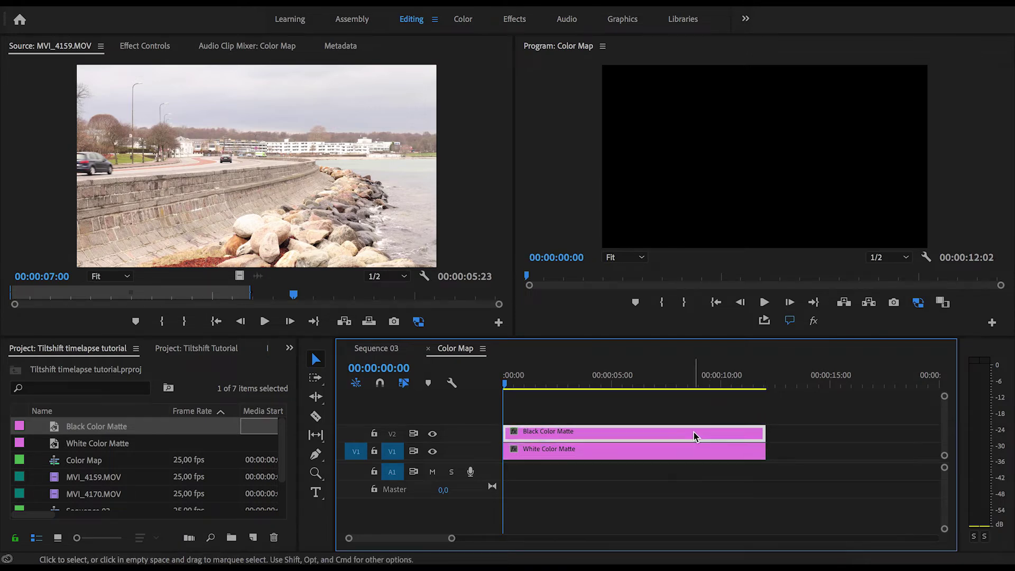
double_click(694, 436)
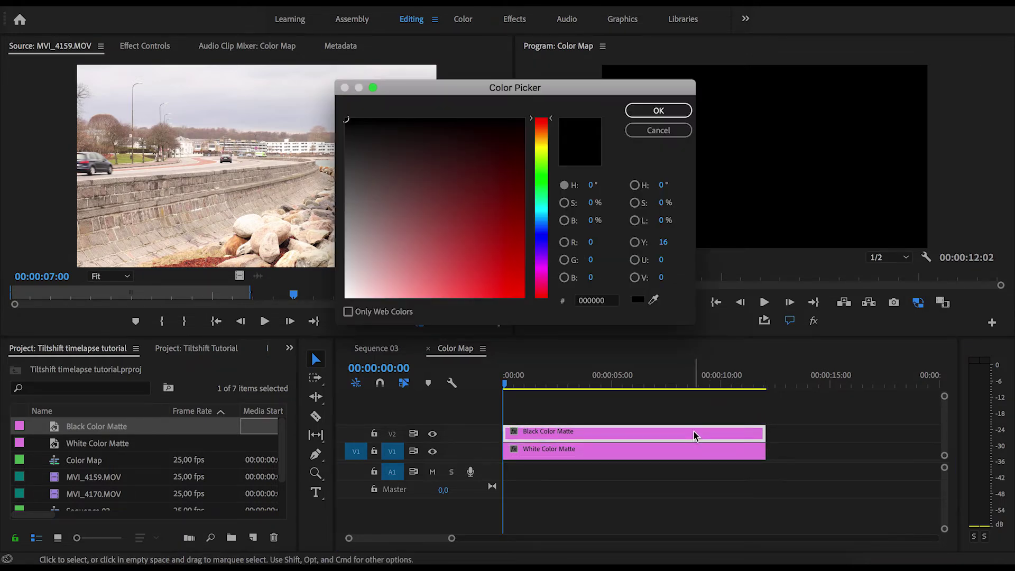
click(644, 130)
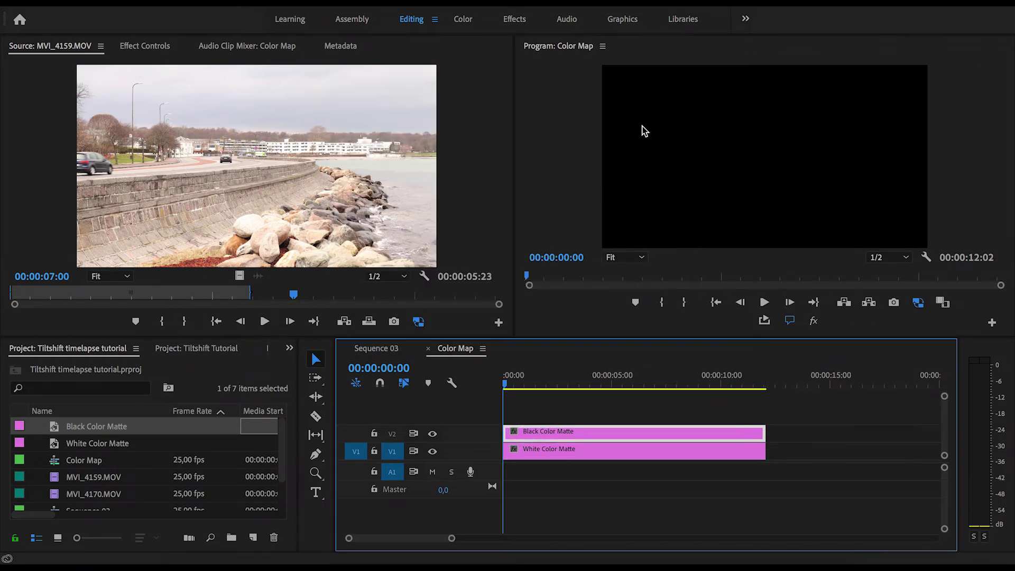
Mask the black matte's opacity with a horizontal rectangle reaching past both frame sides, feathered about 191,4, and save the project.
click(152, 48)
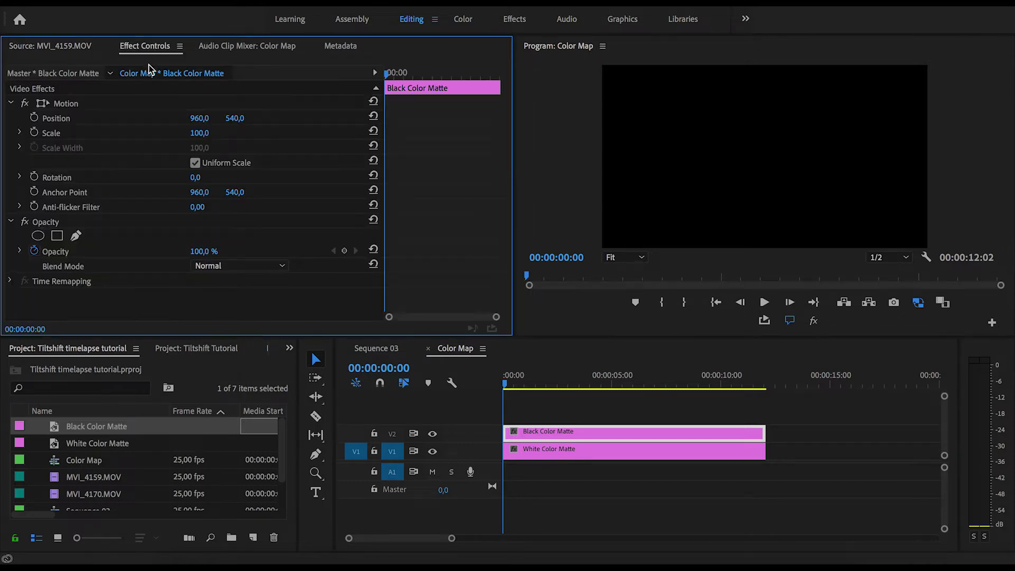
click(57, 236)
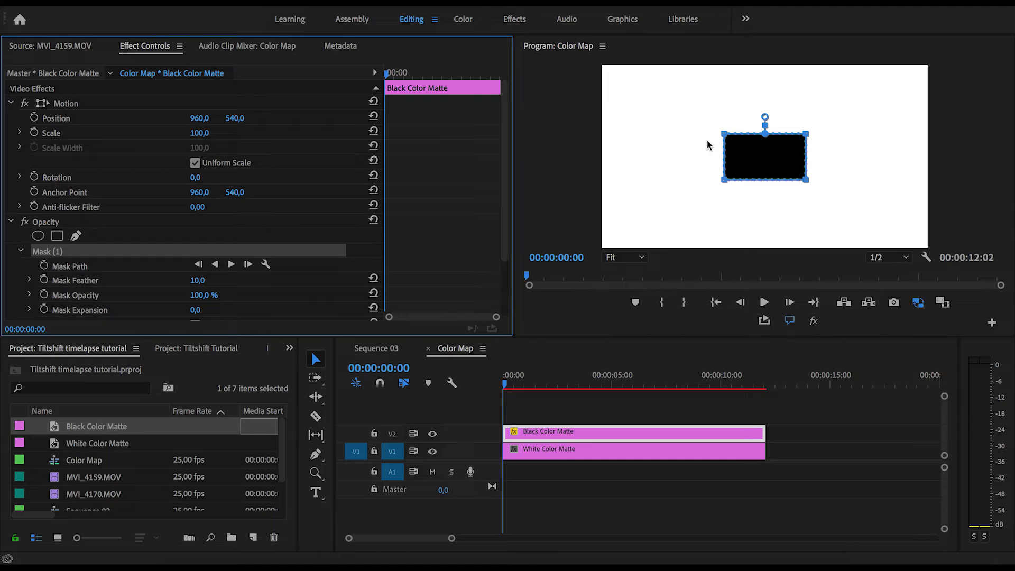
click(705, 124)
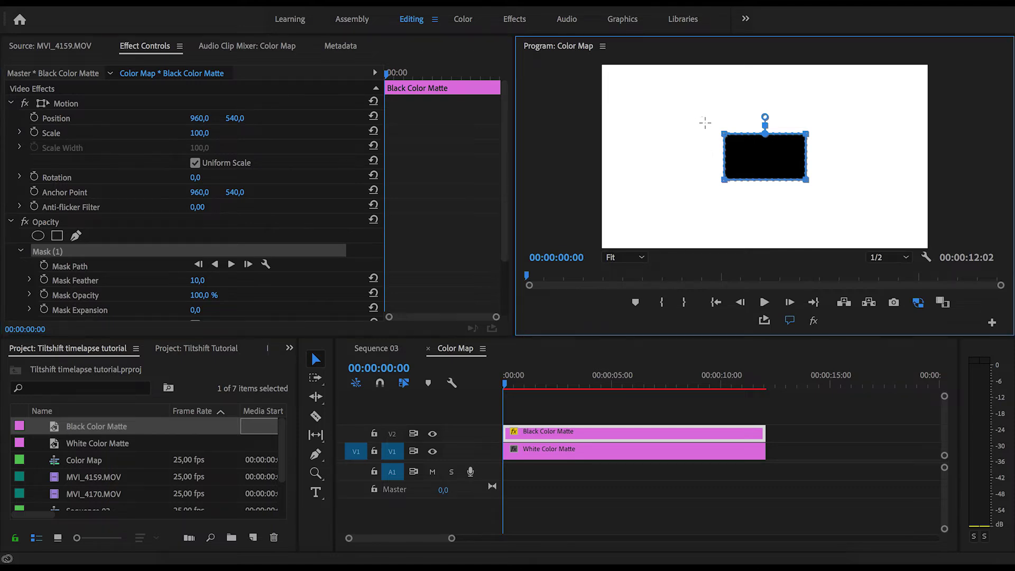
drag(685, 140, 588, 140)
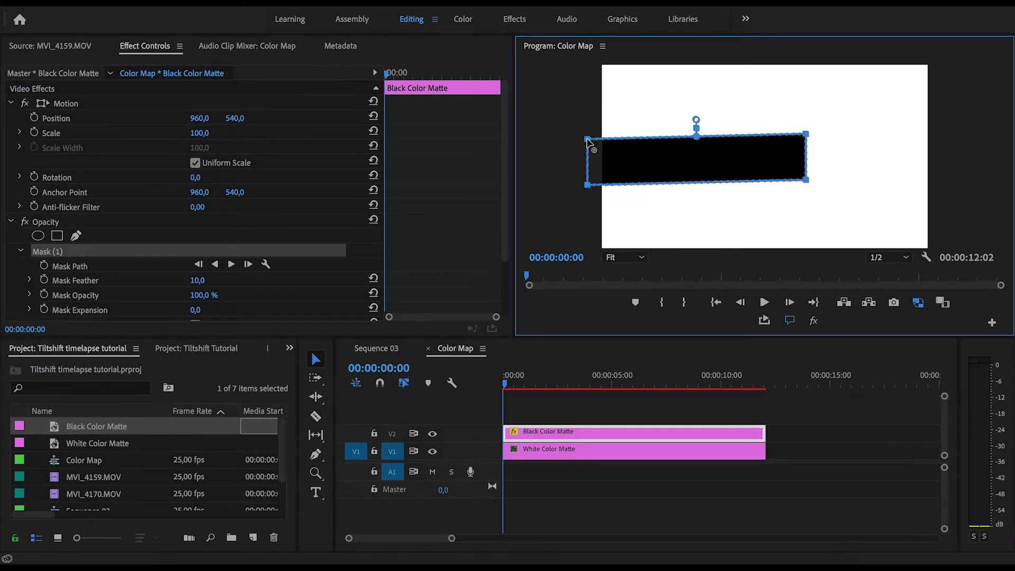
drag(825, 115, 789, 195)
drag(887, 138, 948, 145)
drag(768, 123, 768, 102)
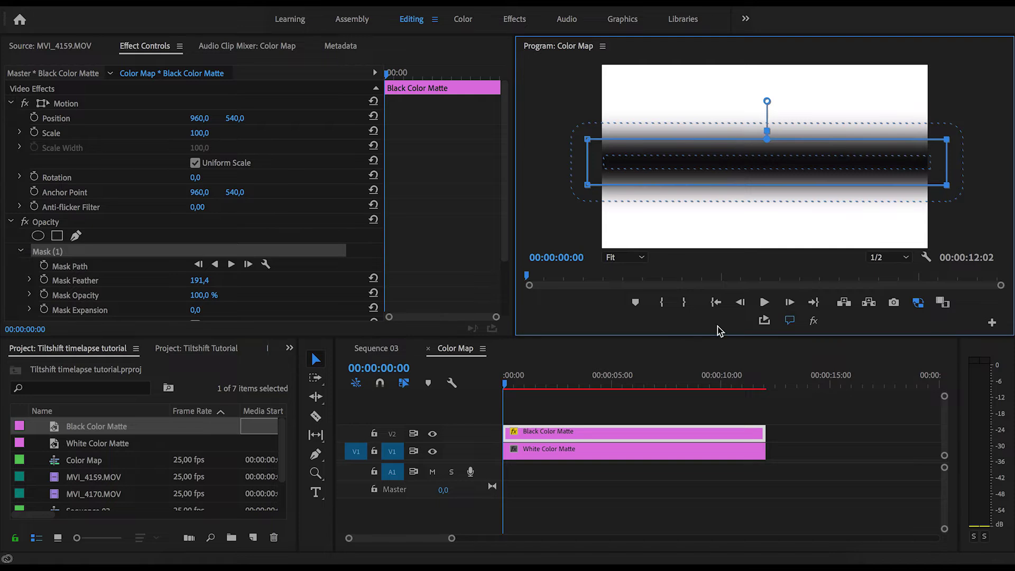
click(643, 412)
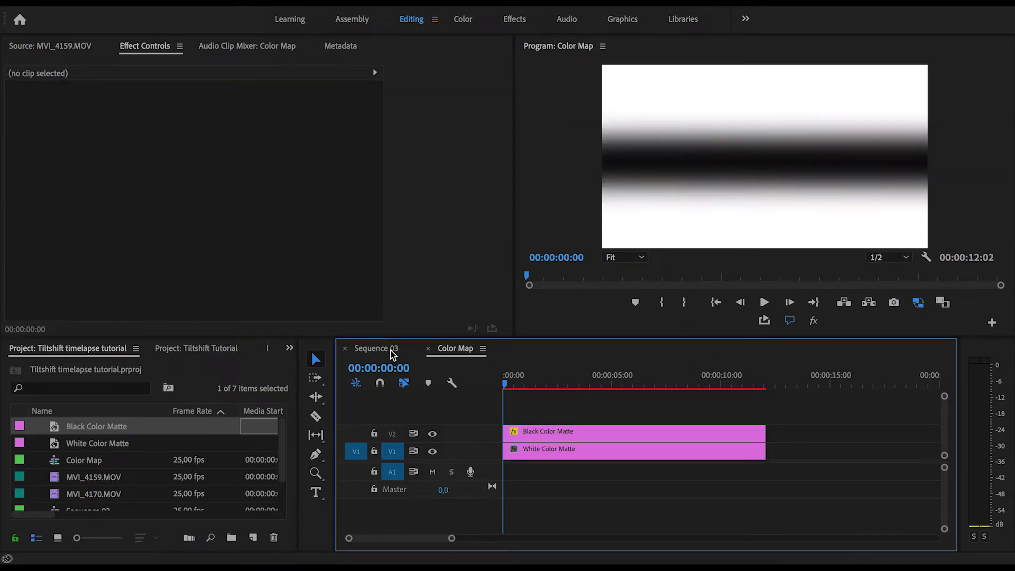
key(ctrl+s)
In Sequence 03, find the Compound Blur effect and apply it to MVI_4159.MOV on V2.
click(376, 349)
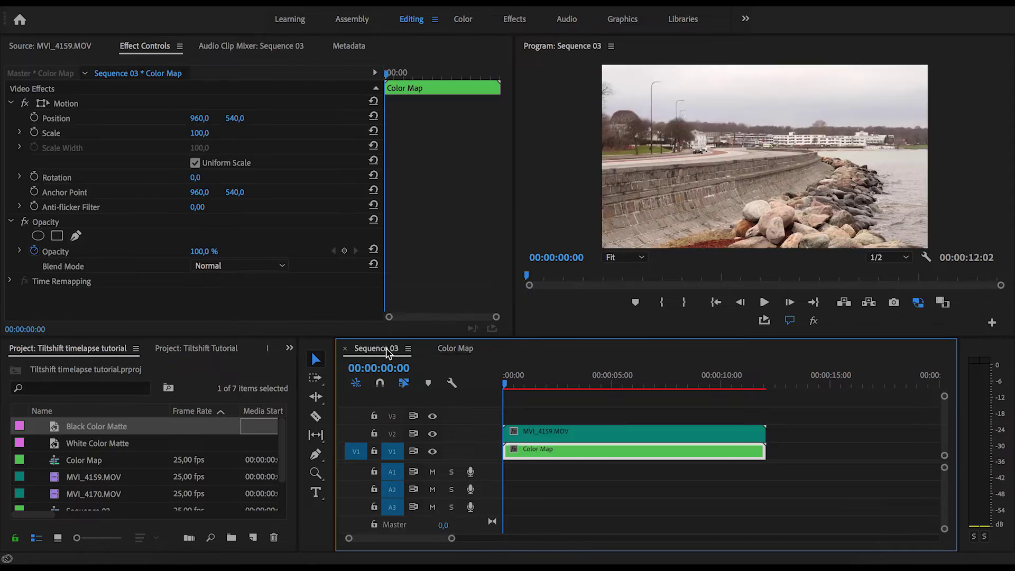
click(545, 435)
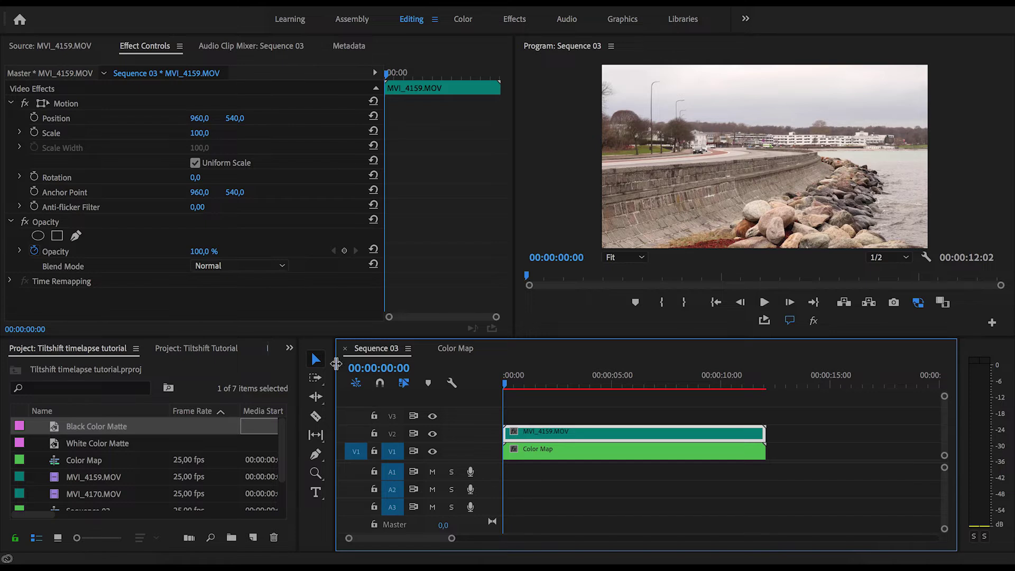
click(290, 350)
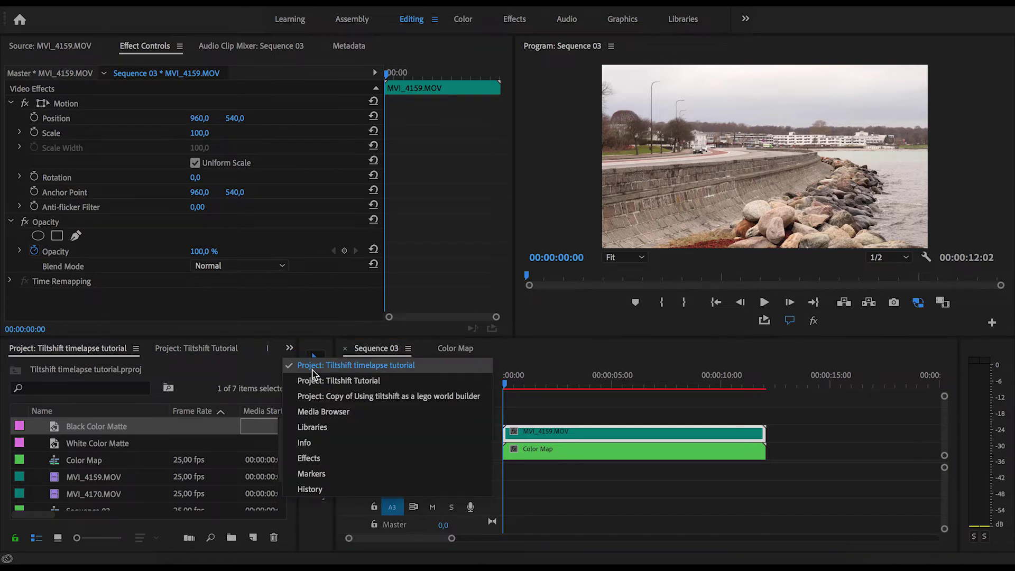
click(309, 458)
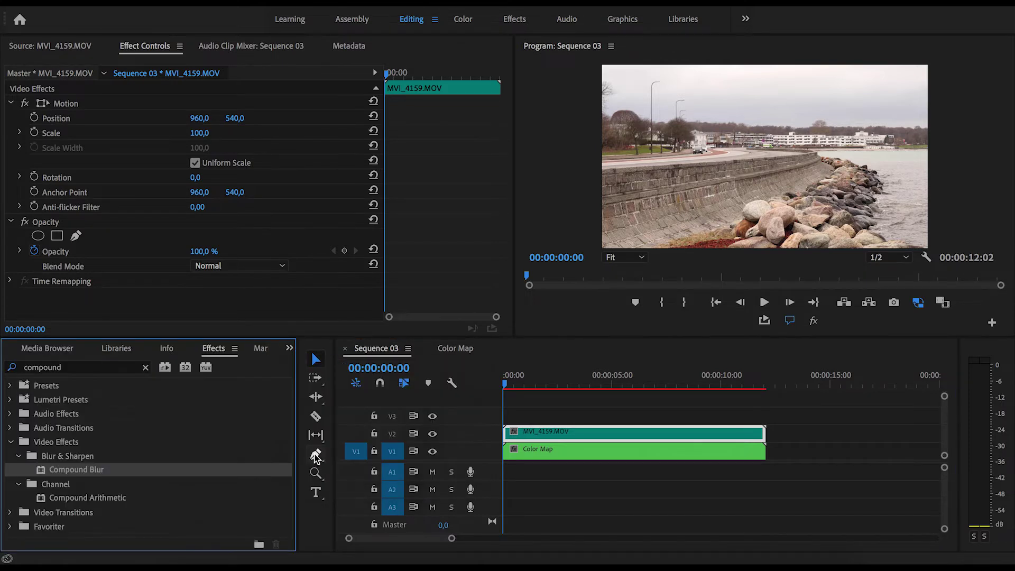
click(82, 368)
drag(87, 367, 23, 367)
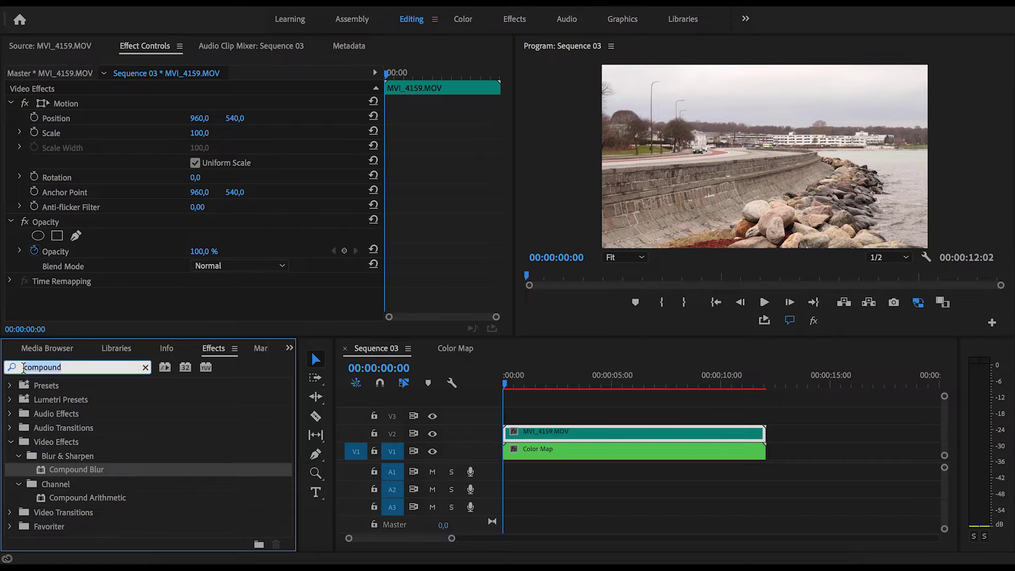
click(47, 370)
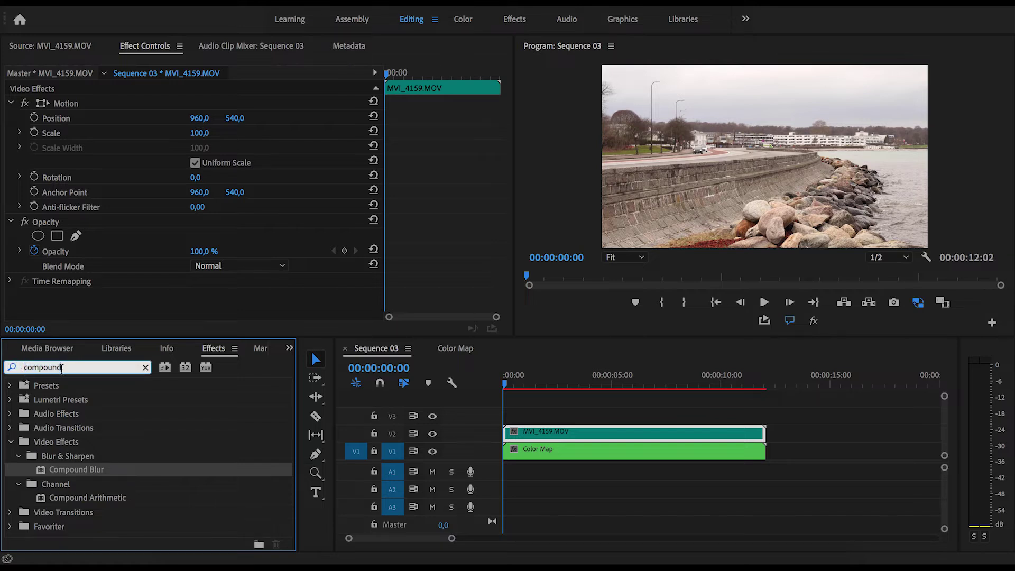
click(75, 472)
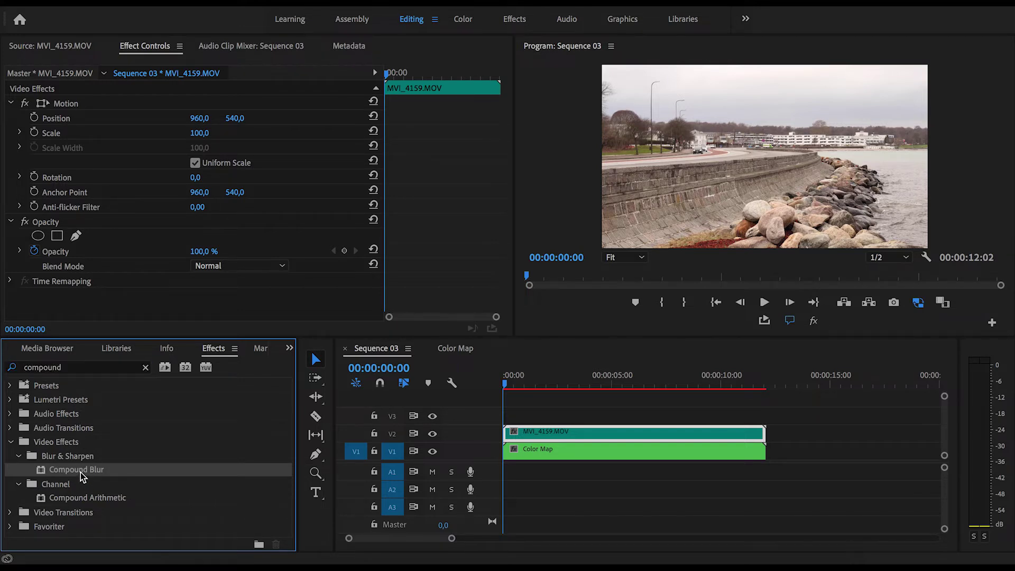
drag(82, 475, 540, 438)
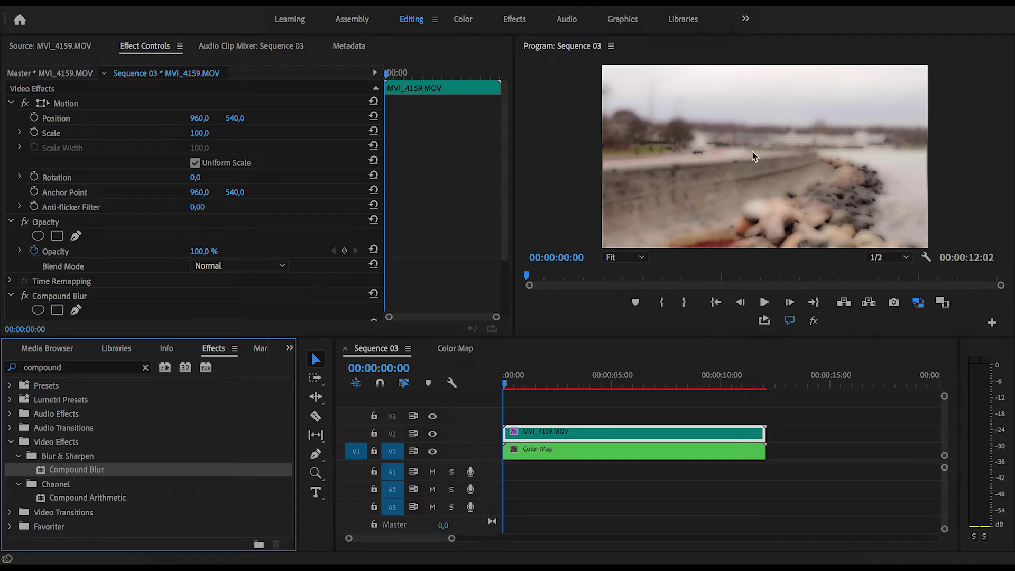
Set the Compound Blur's Blur Layer on MVI_4159.MOV to Video 1 and play back part of the sequence.
click(596, 433)
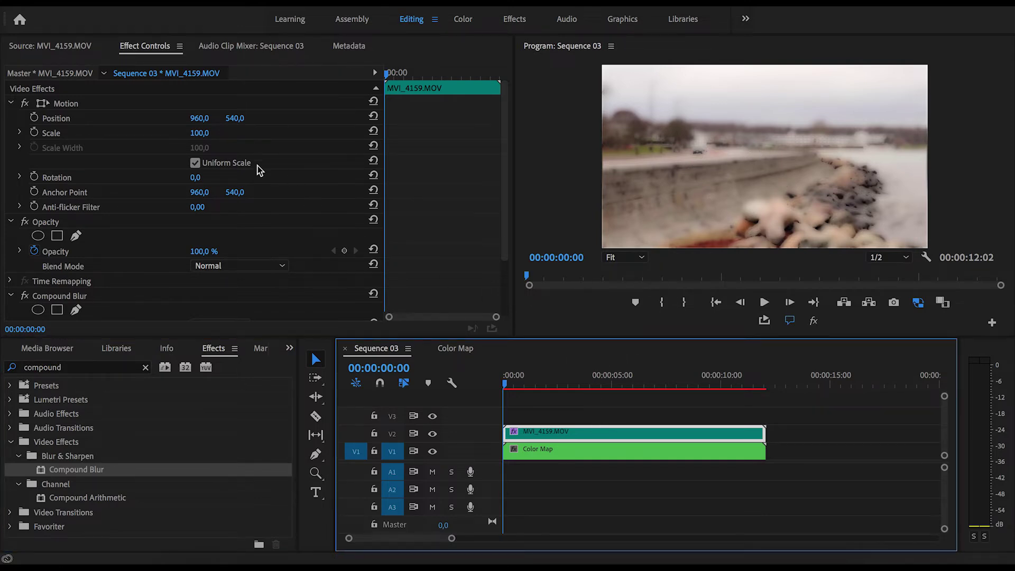
click(178, 104)
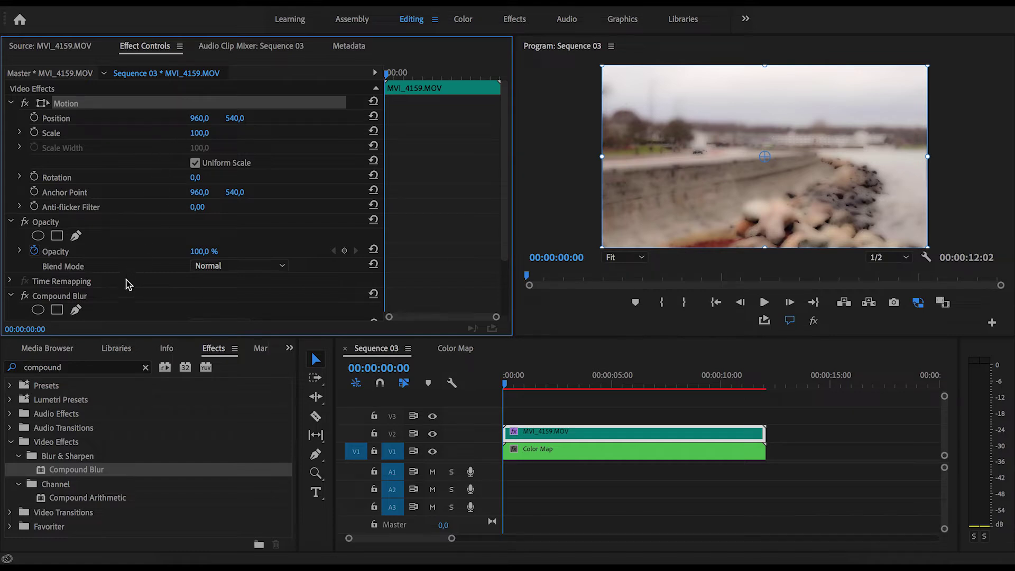
click(122, 301)
scroll(121, 285, down, 3)
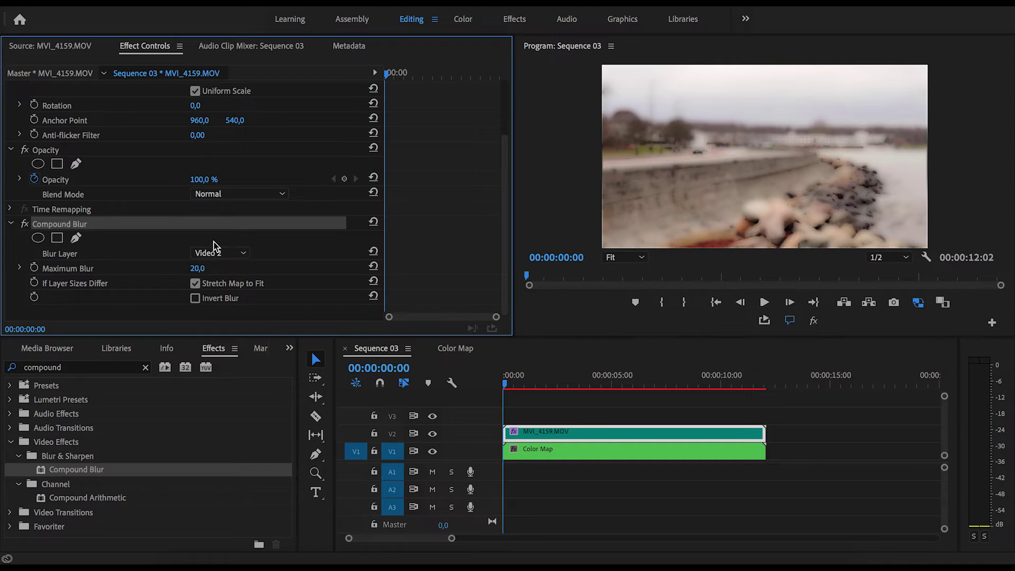
click(233, 255)
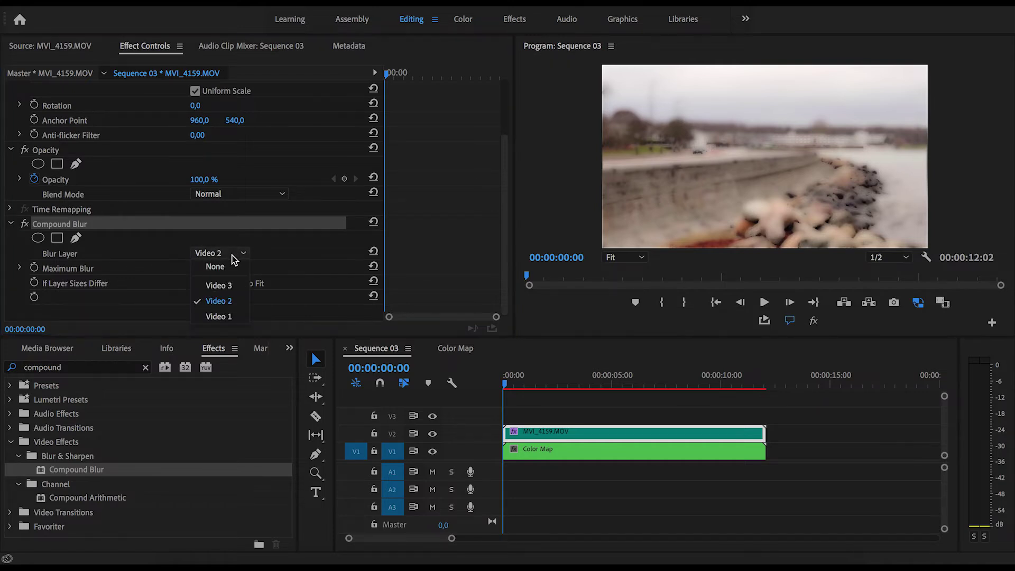
click(231, 317)
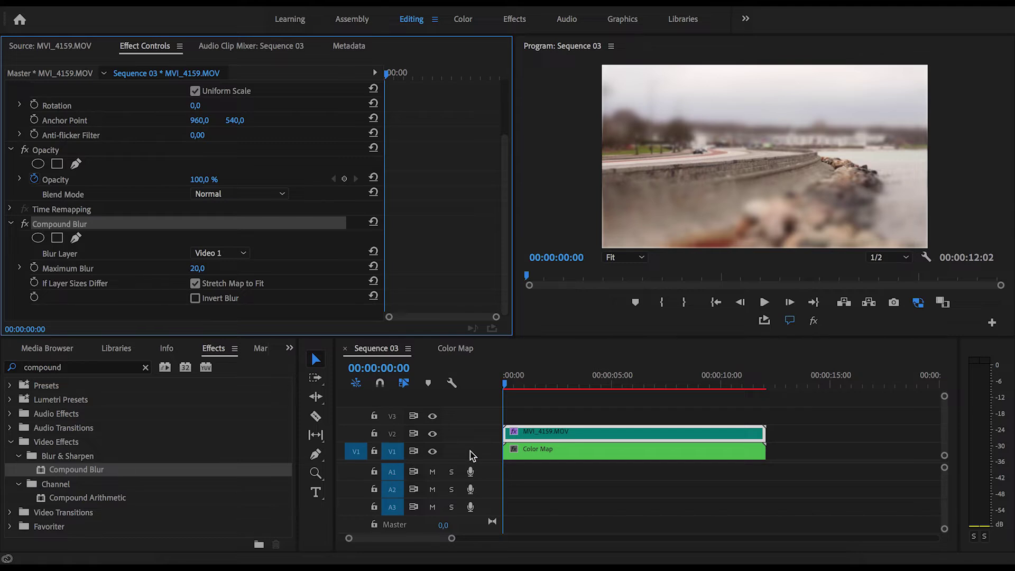
click(724, 208)
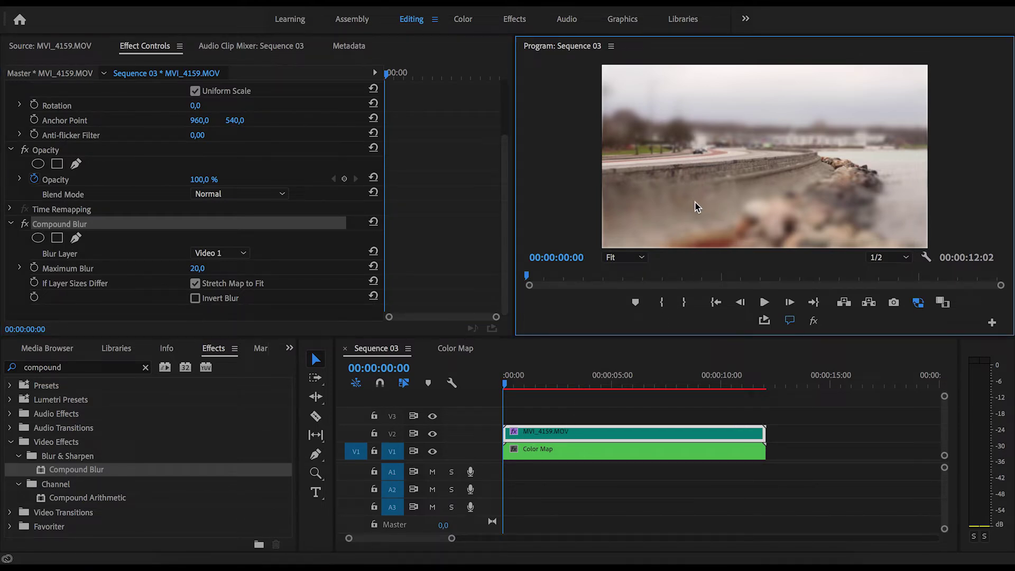
key(space)
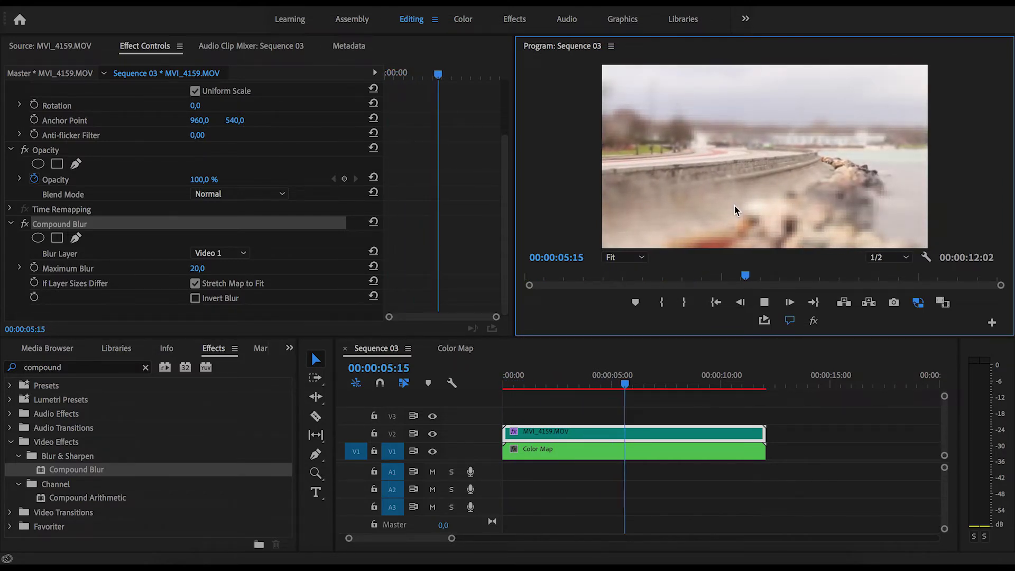
key(space)
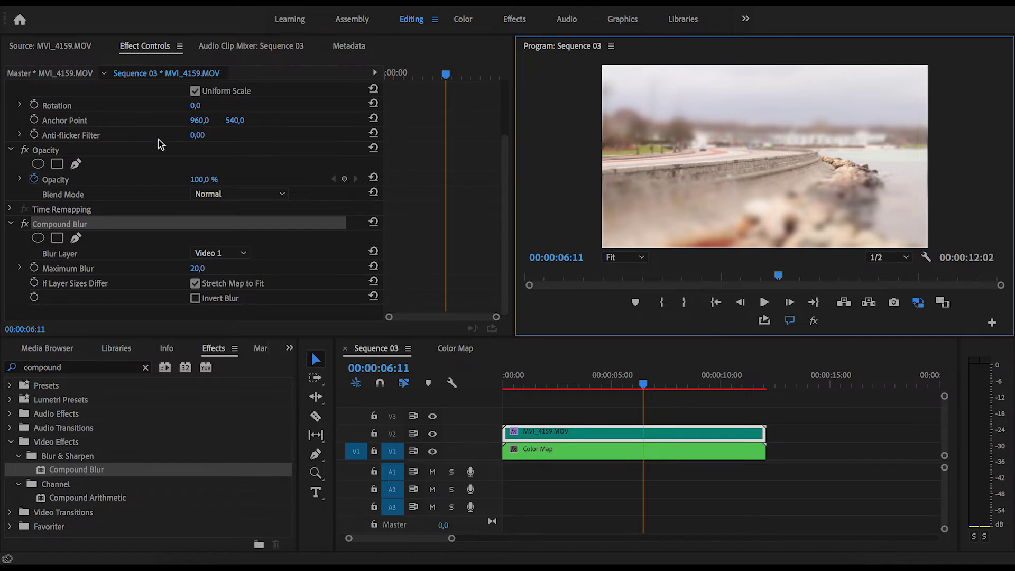
Set the scale of MVI_4159.MOV to 103.
scroll(159, 139, up, 3)
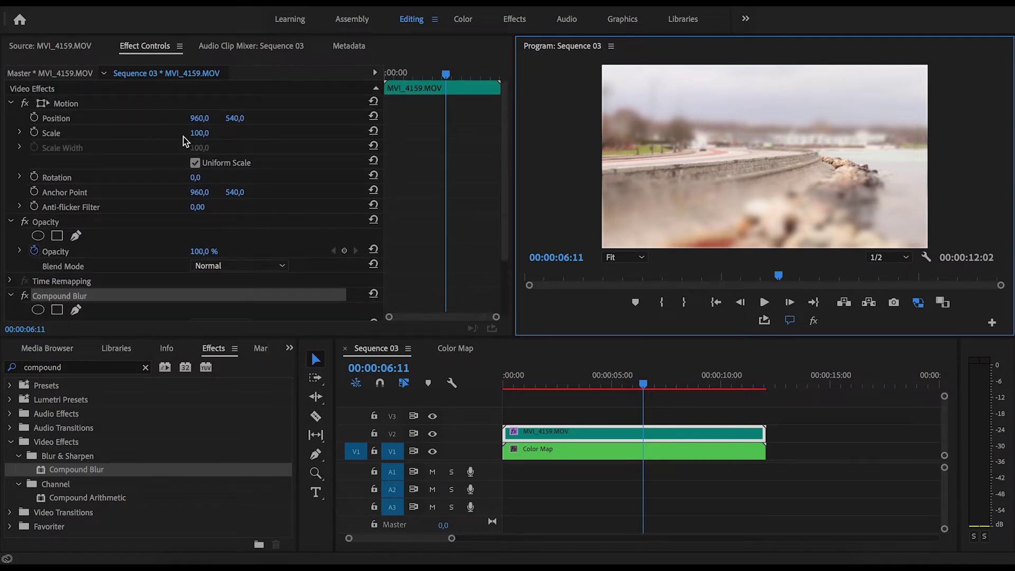
click(199, 133)
text(103)
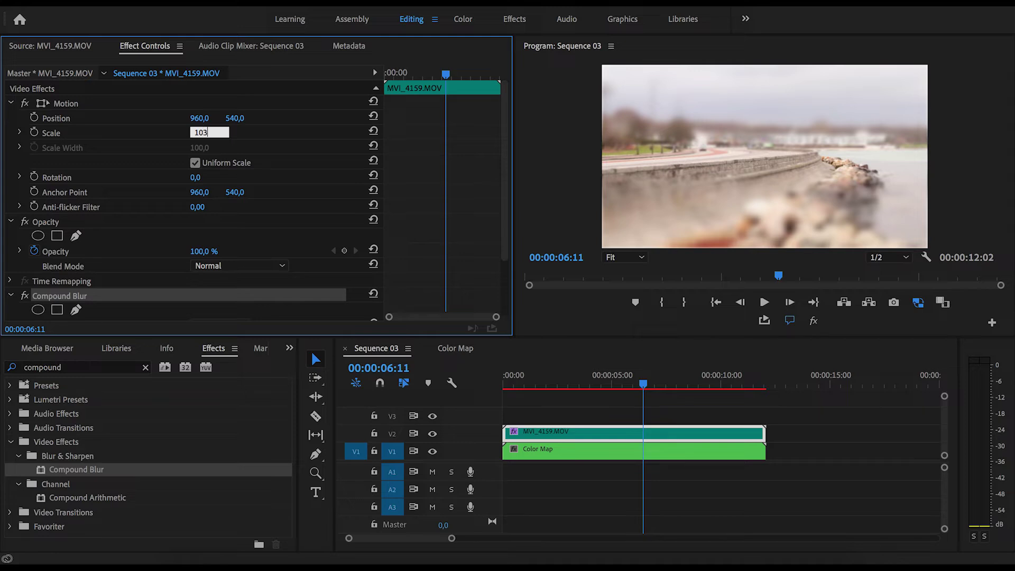
key(Return)
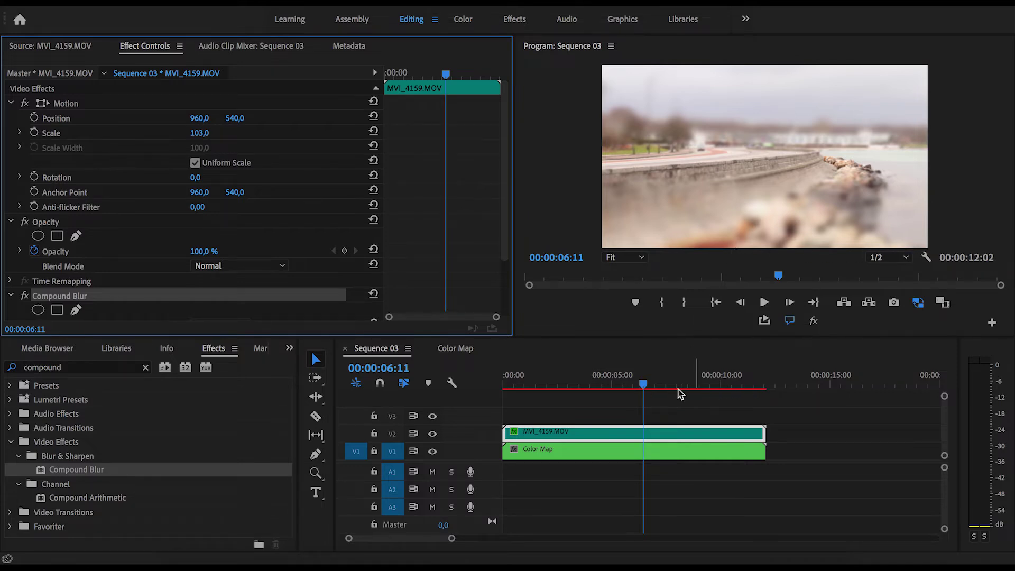
Render the preview of Sequence 03 and save the project.
key(Return)
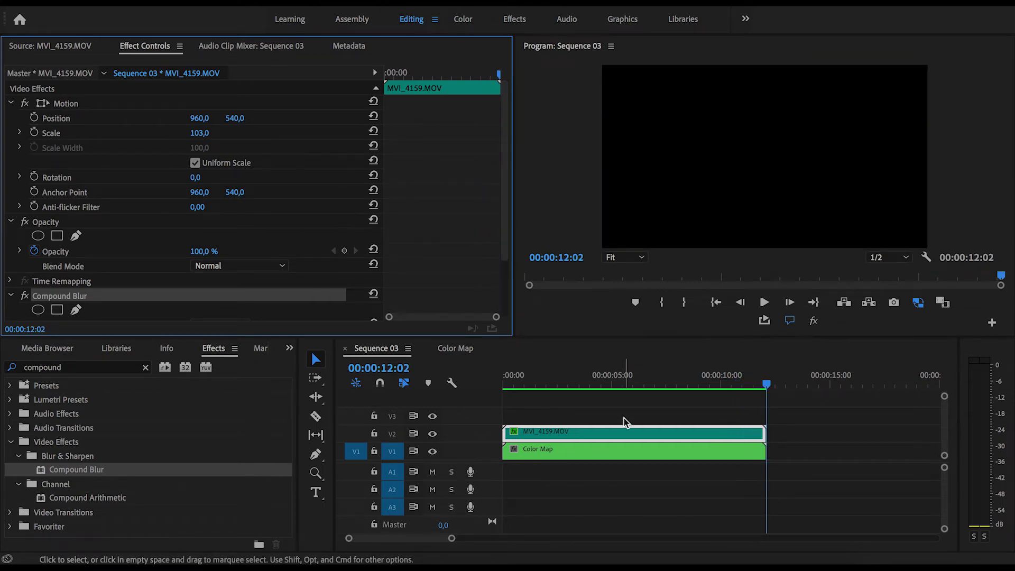
key(super+s)
click(419, 379)
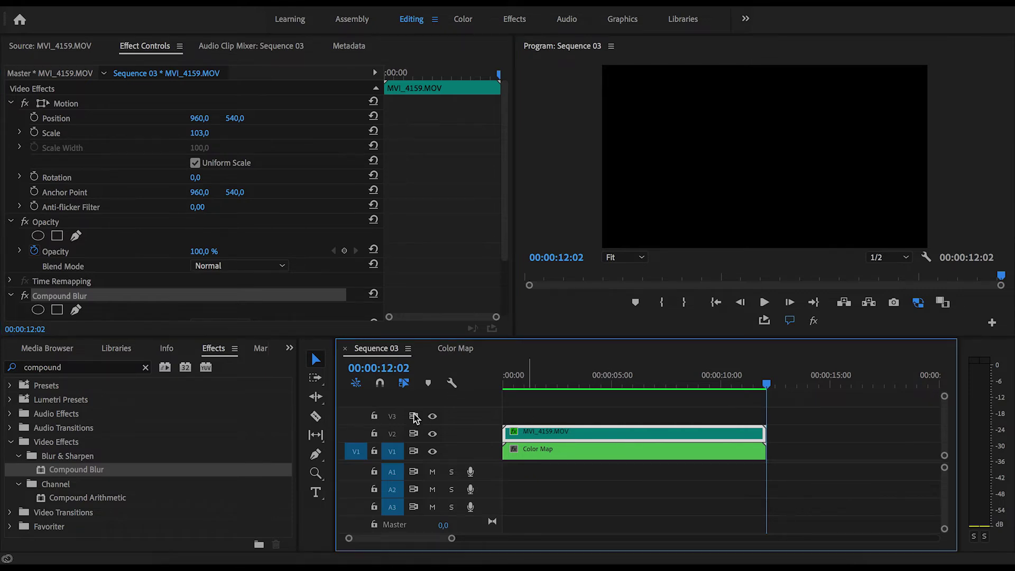
Add DJI_0001.MP4 from the Tiltshift timelapse tutorial project to V2, just after MVI_4159.MOV.
click(290, 350)
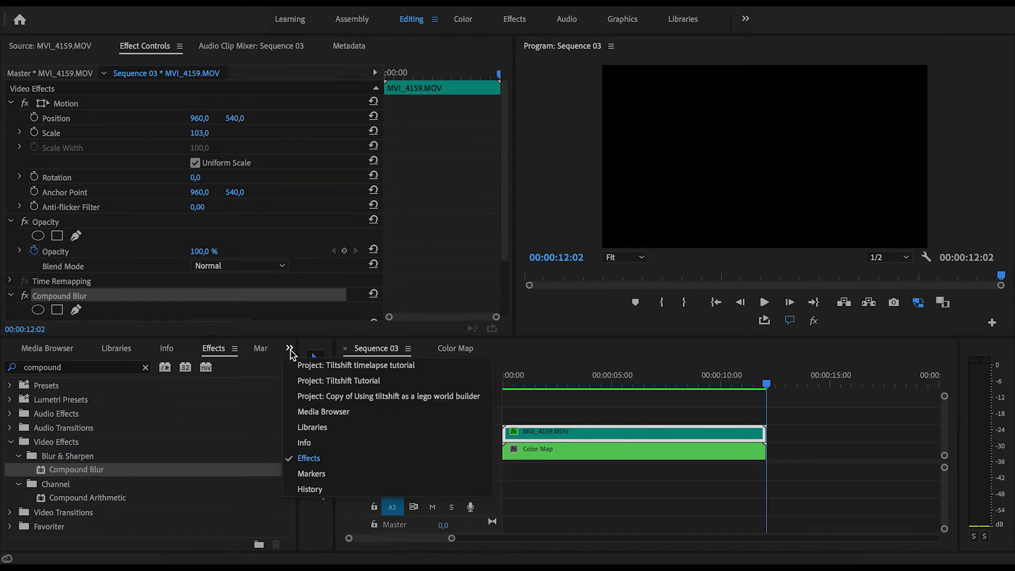
click(309, 366)
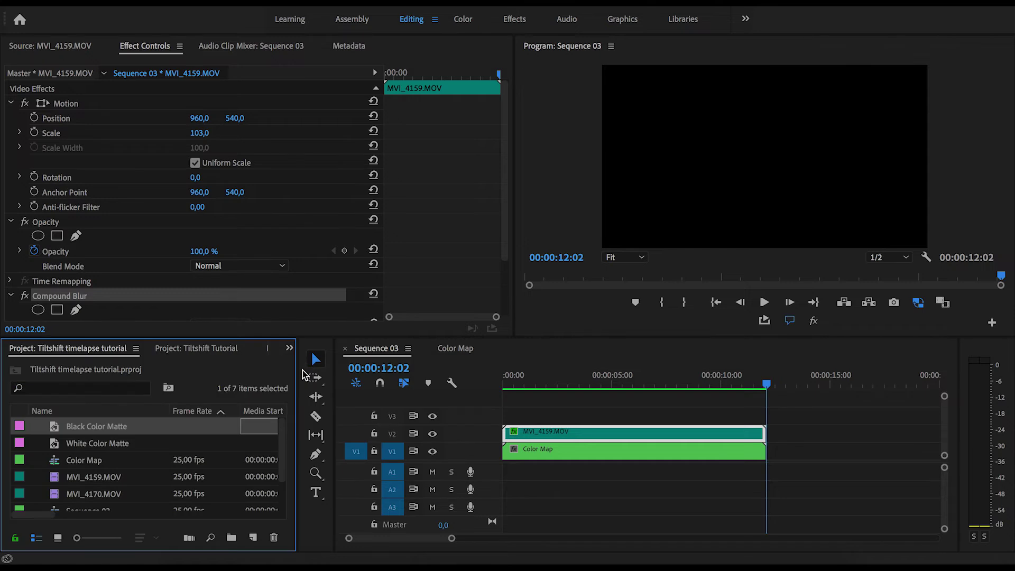
click(111, 494)
scroll(111, 494, down, 1)
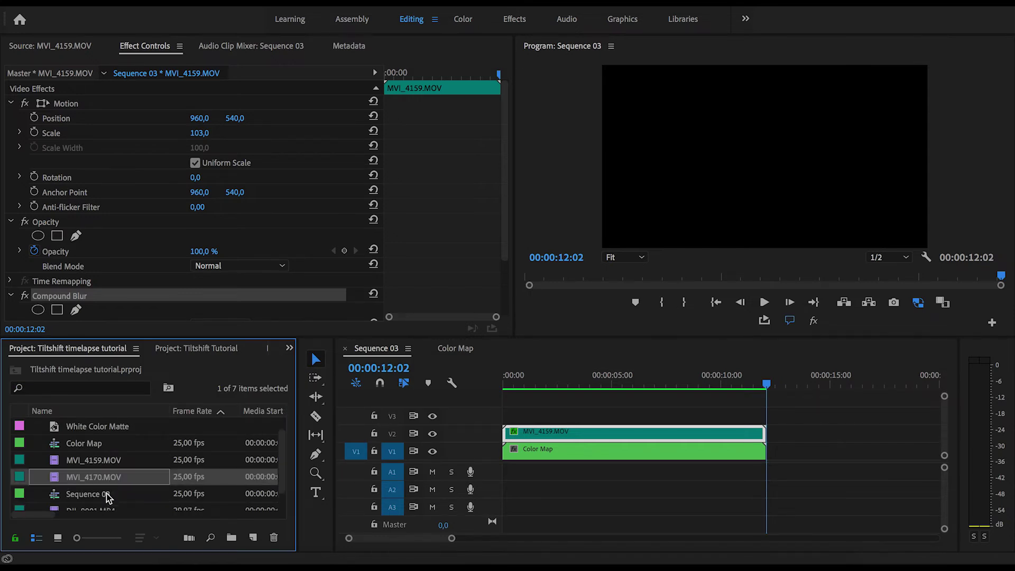
scroll(106, 496, down, 1)
drag(107, 495, 773, 438)
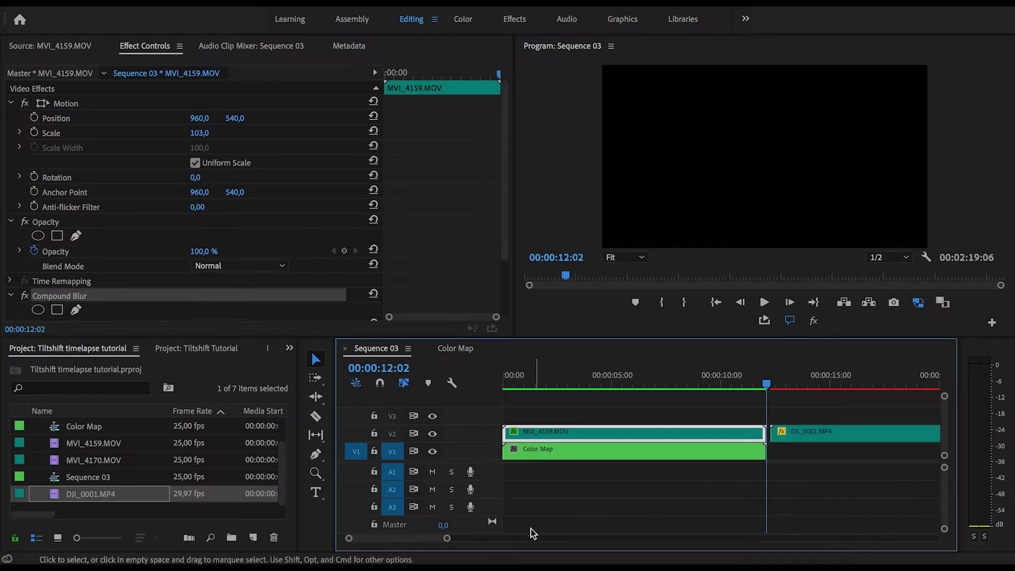
Split DJI_0001.MP4 on V2 at 00:00:17:05 and about 00:00:29:02 with the Razor tool.
drag(447, 538, 598, 538)
click(563, 388)
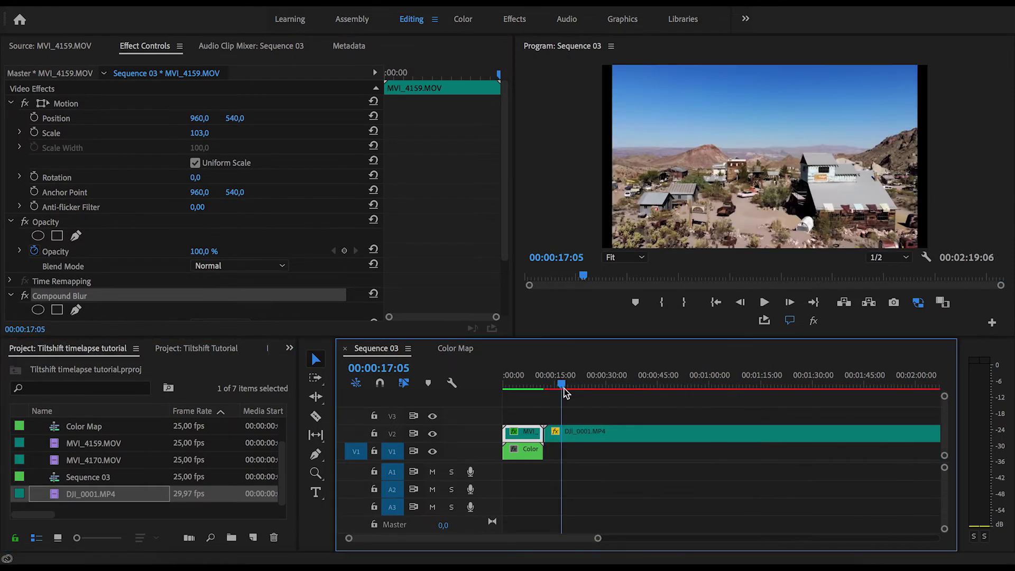
key(c)
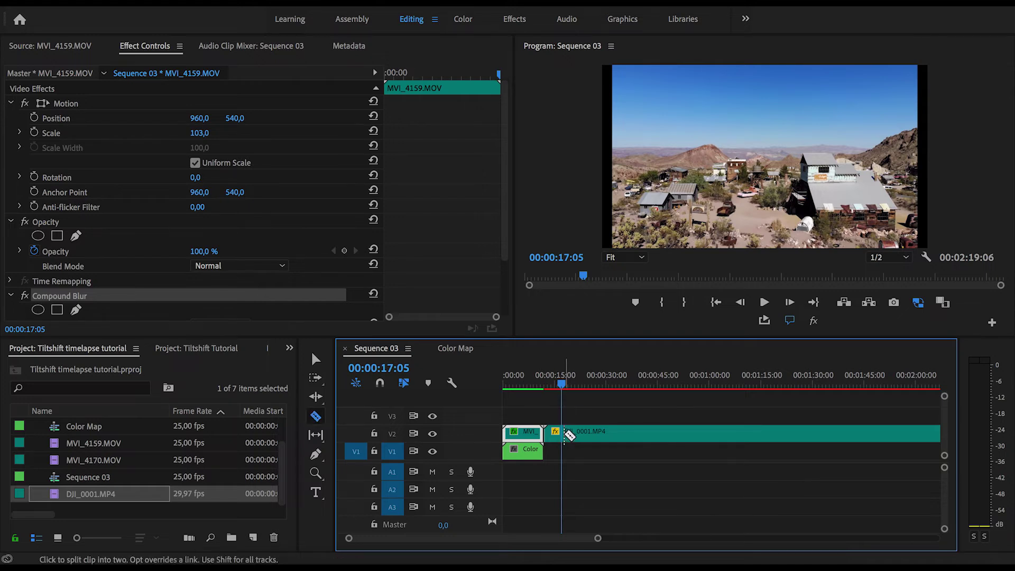
click(562, 432)
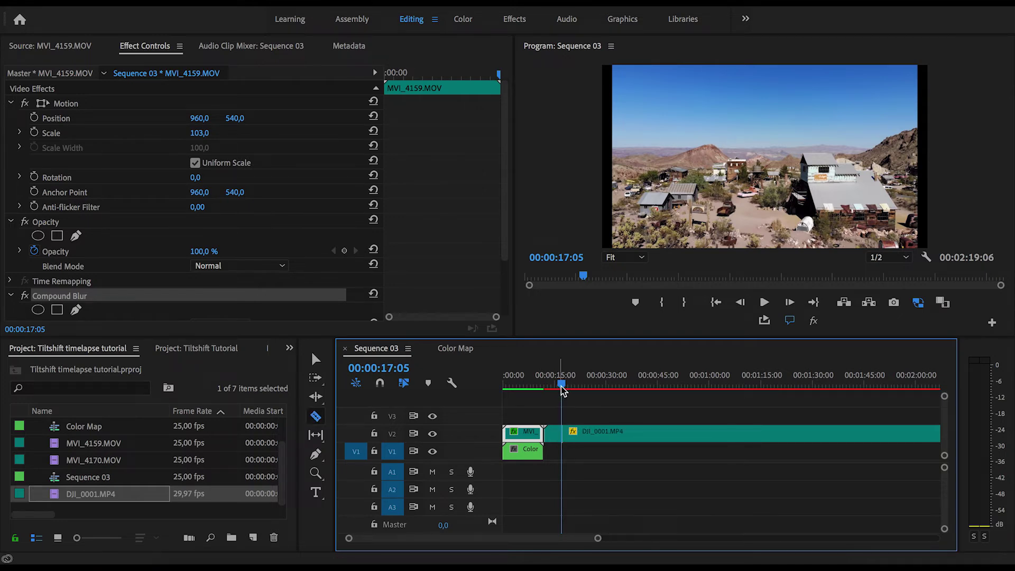
drag(563, 389, 604, 405)
click(607, 432)
key(v)
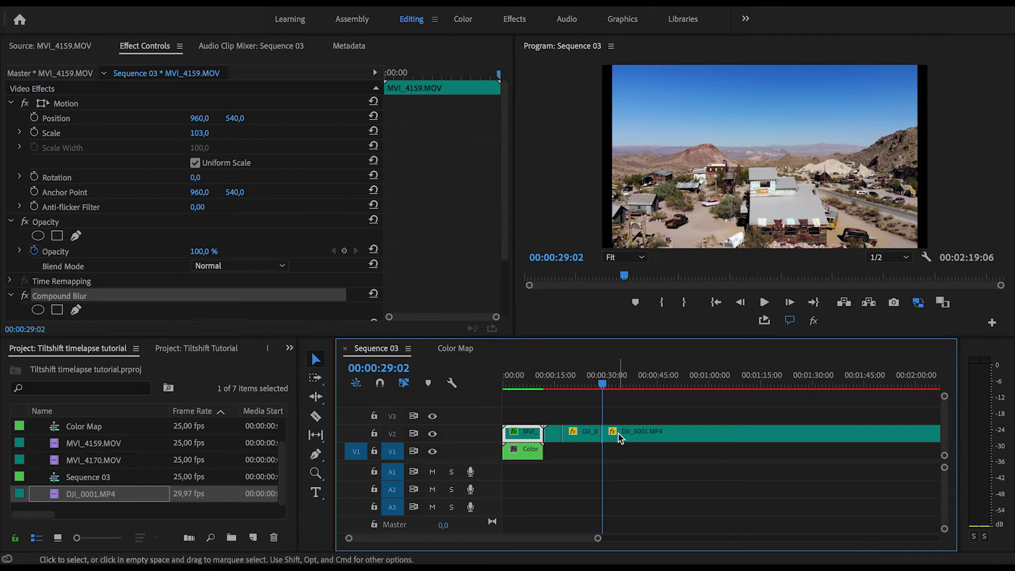
Delete the first and last pieces of DJI_0001.MP4, keeping only the middle segment.
click(609, 433)
key(Delete)
click(551, 432)
key(Delete)
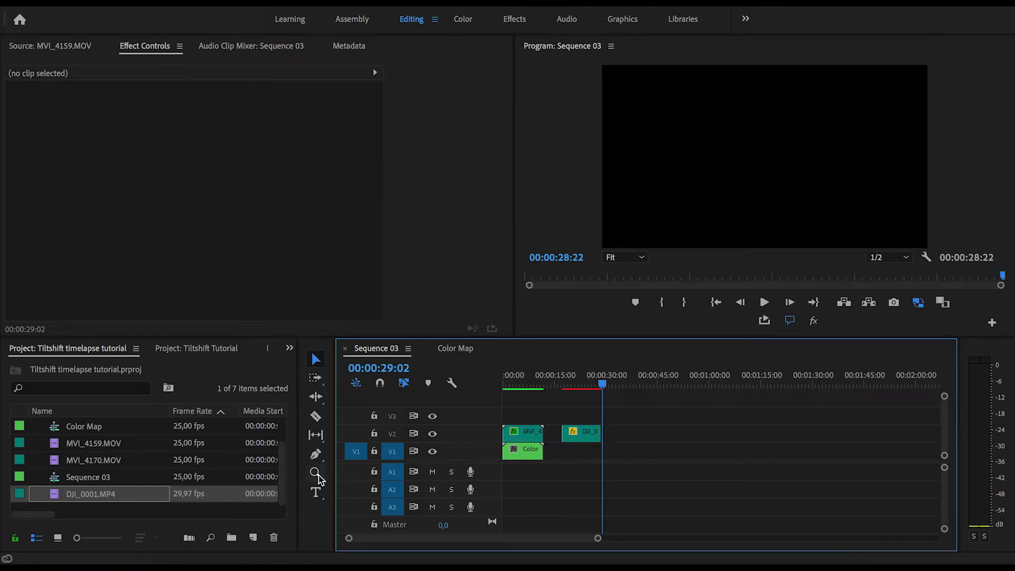
Place the White Color Matte on V1 directly beneath the DJI_0001.MP4 segment, matching its length.
drag(284, 466, 284, 436)
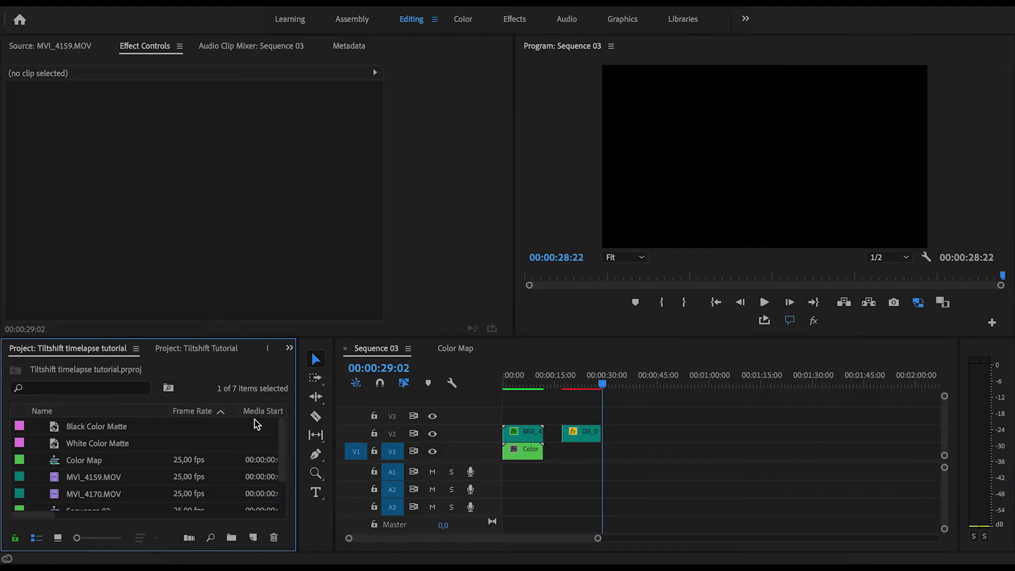
click(93, 445)
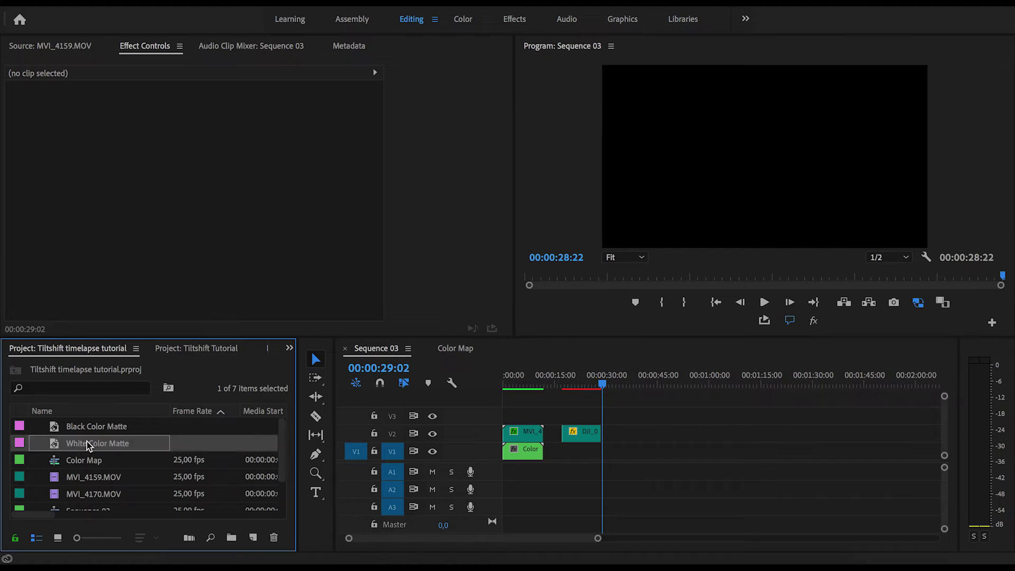
drag(87, 445, 594, 452)
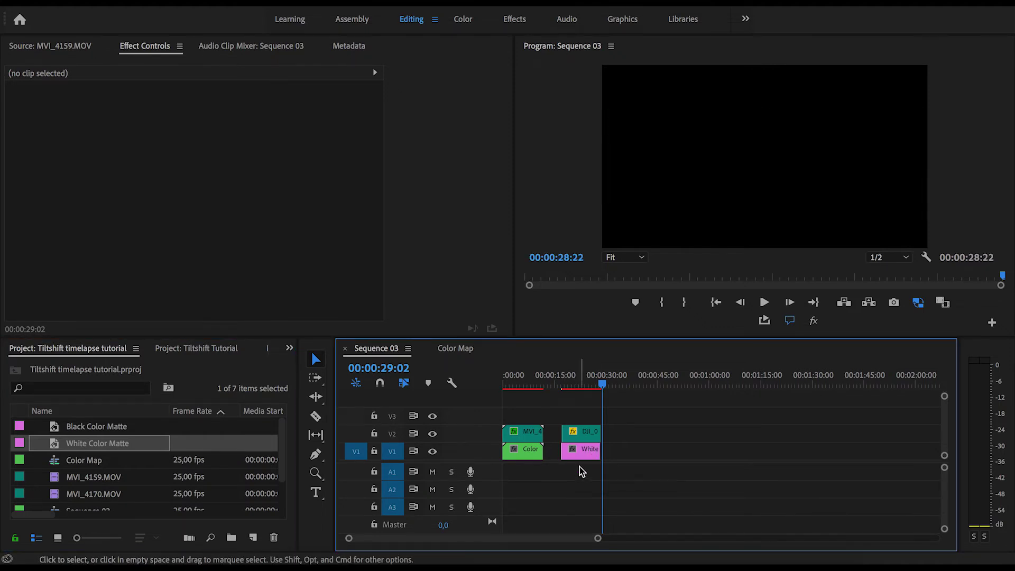
Nest the White Color Matte clip under DJI_0001.MP4 as a sequence named "Drone color map".
right_click(585, 452)
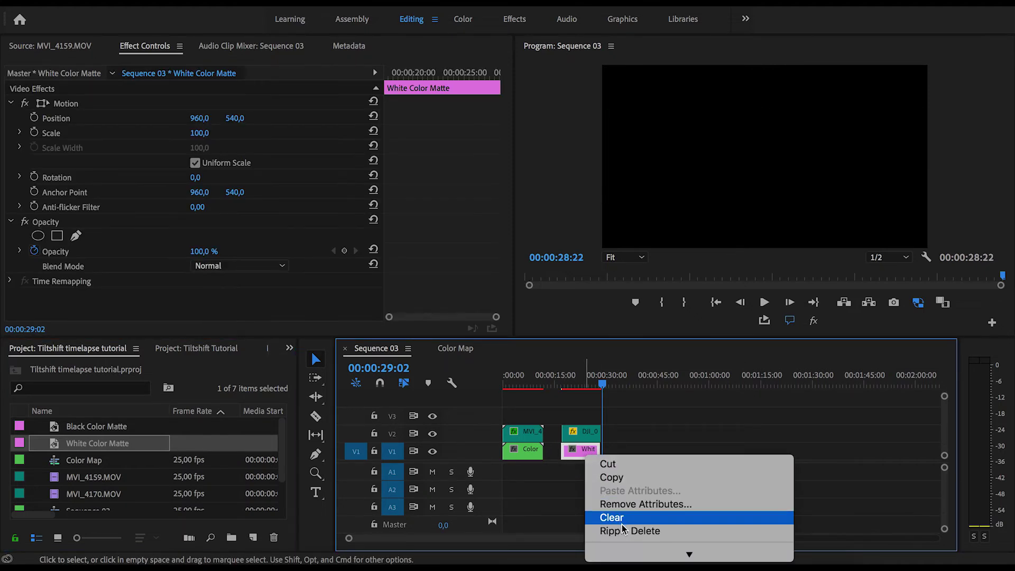
mouse_move(641, 560)
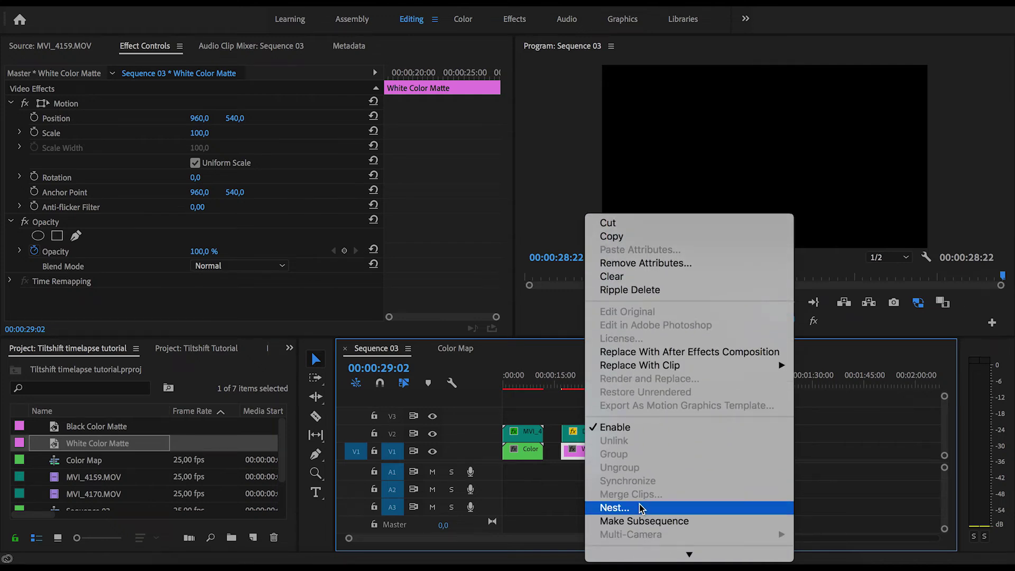
click(640, 507)
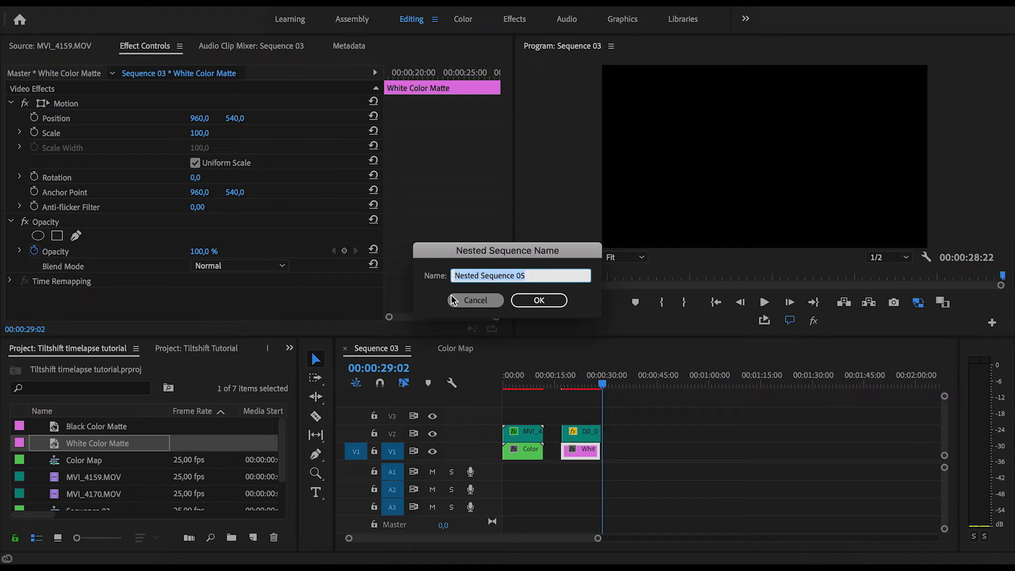
text(Drone color map)
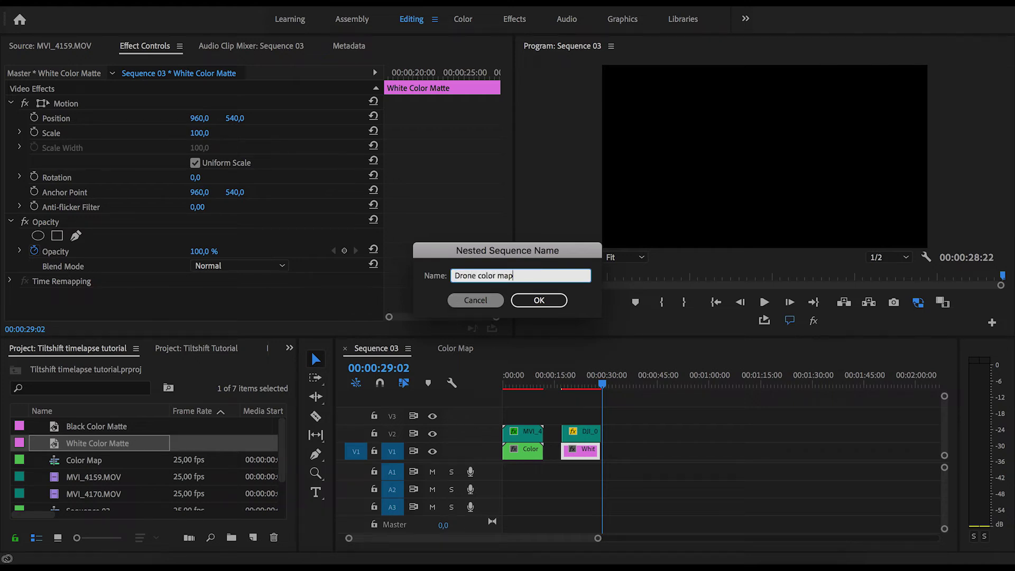
key(Return)
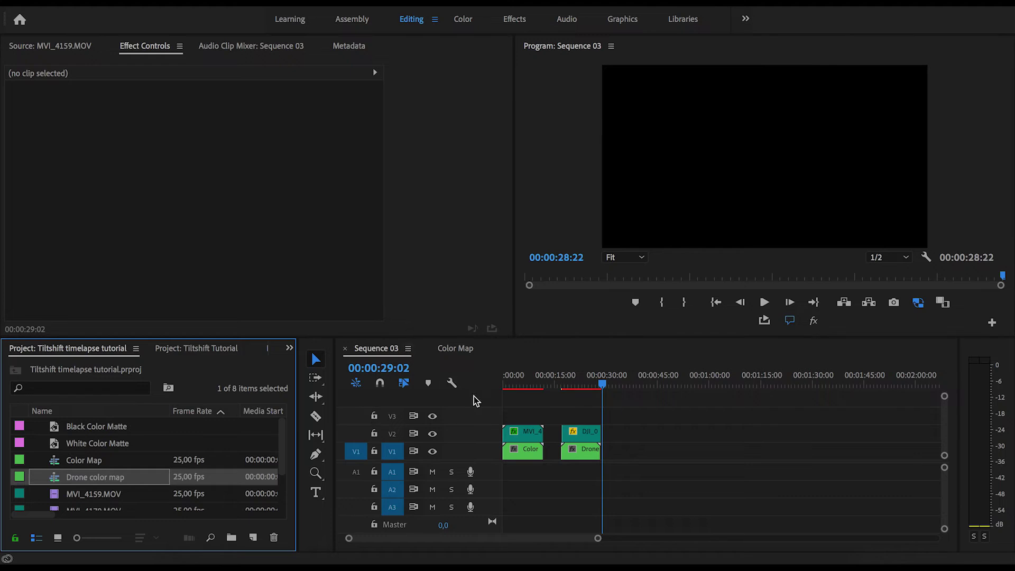
Open the Drone color map sequence and place the Black Color Matte on V2 above the white matte.
click(576, 451)
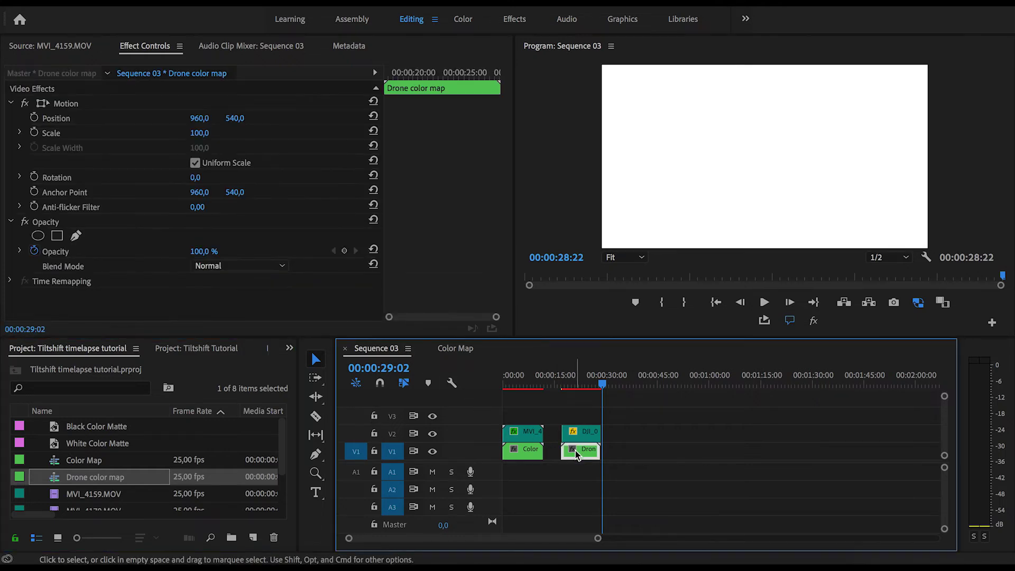
double_click(575, 451)
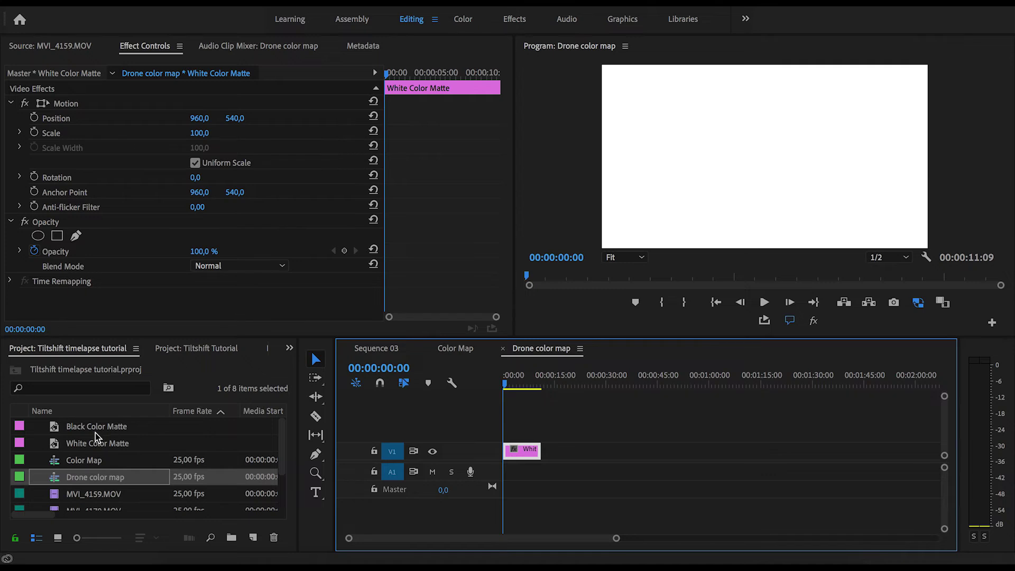
drag(98, 434, 531, 434)
click(526, 434)
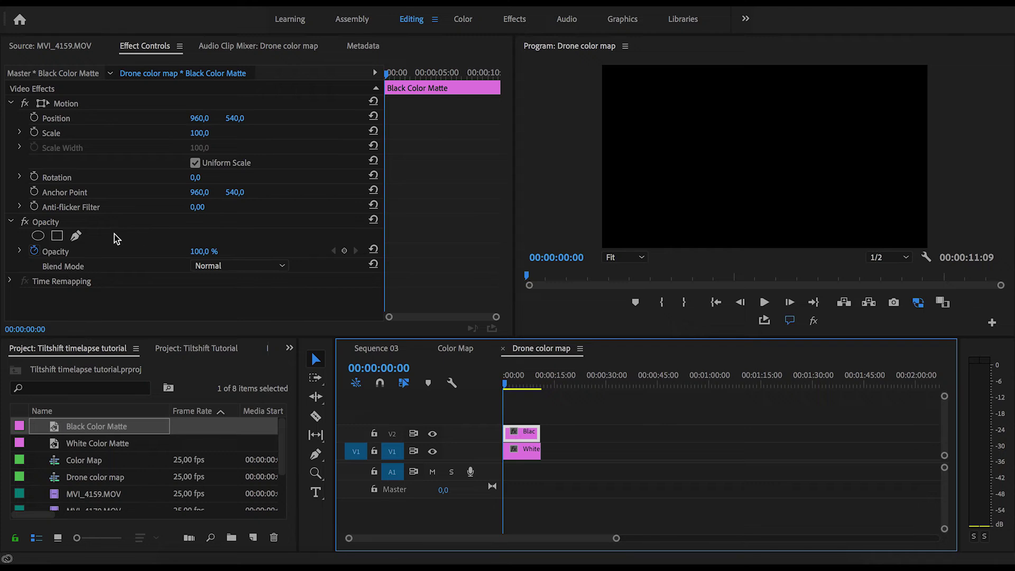
Mask the Black Color Matte's opacity with a rectangular horizontal band spanning the full frame width, feathered by about 191.4.
click(57, 236)
drag(705, 118, 745, 199)
drag(725, 138, 597, 138)
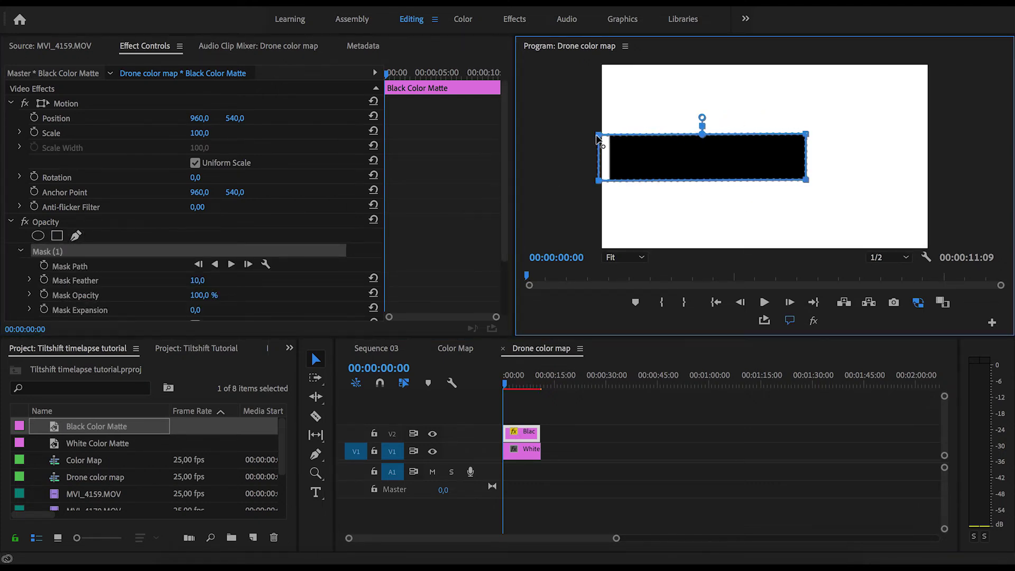
drag(845, 124, 807, 170)
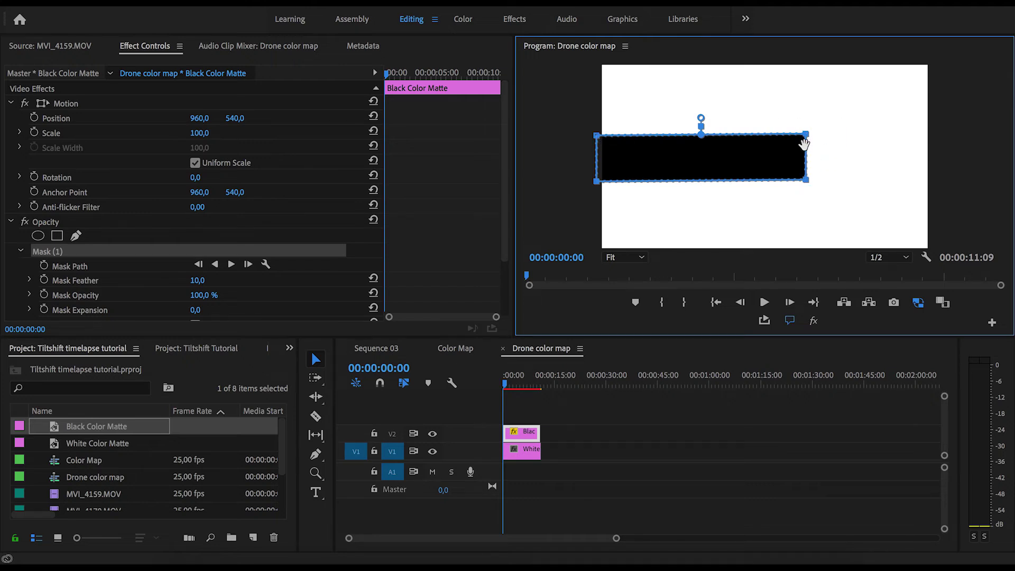
drag(923, 133, 932, 142)
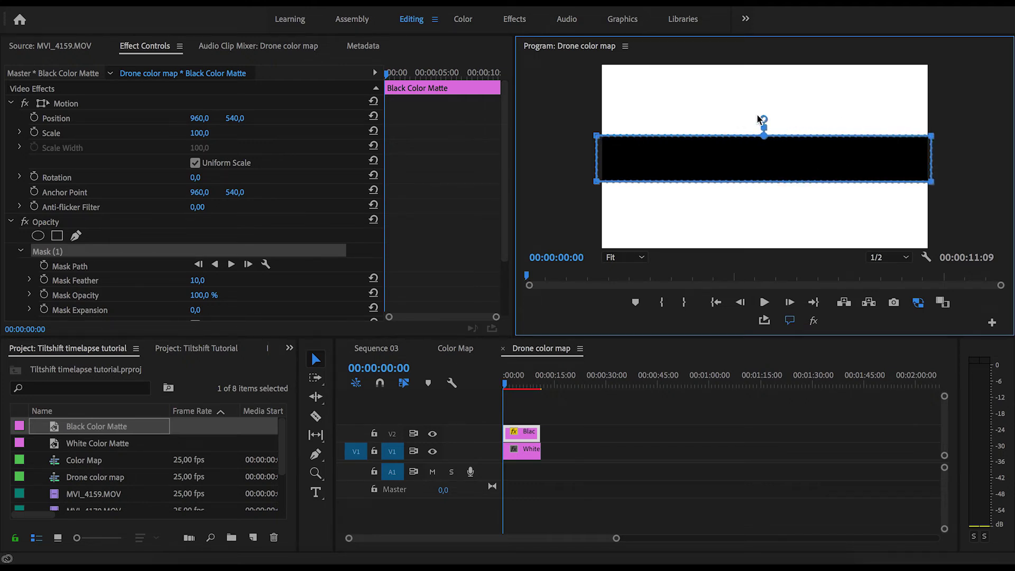
drag(765, 123, 768, 101)
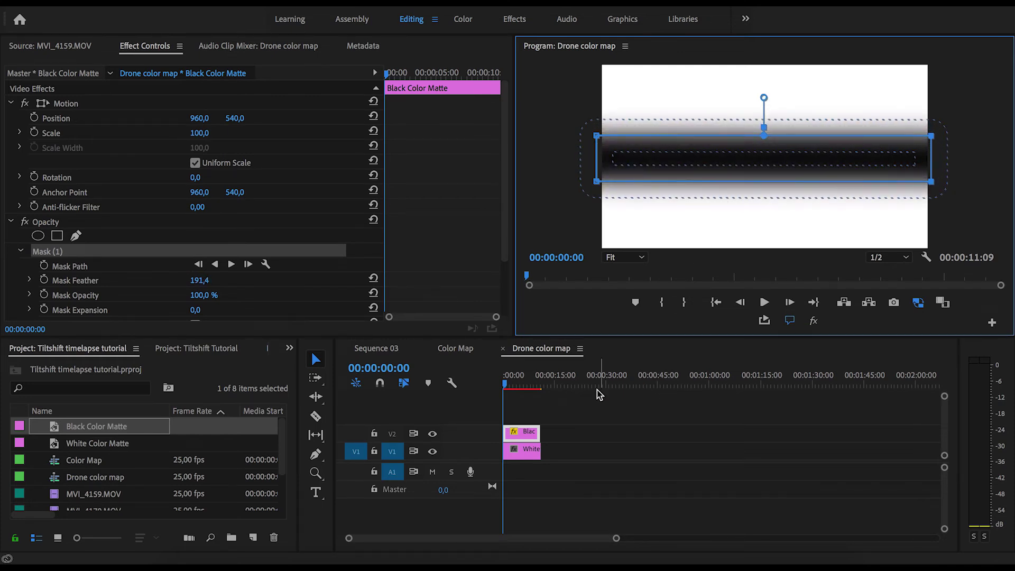
click(578, 414)
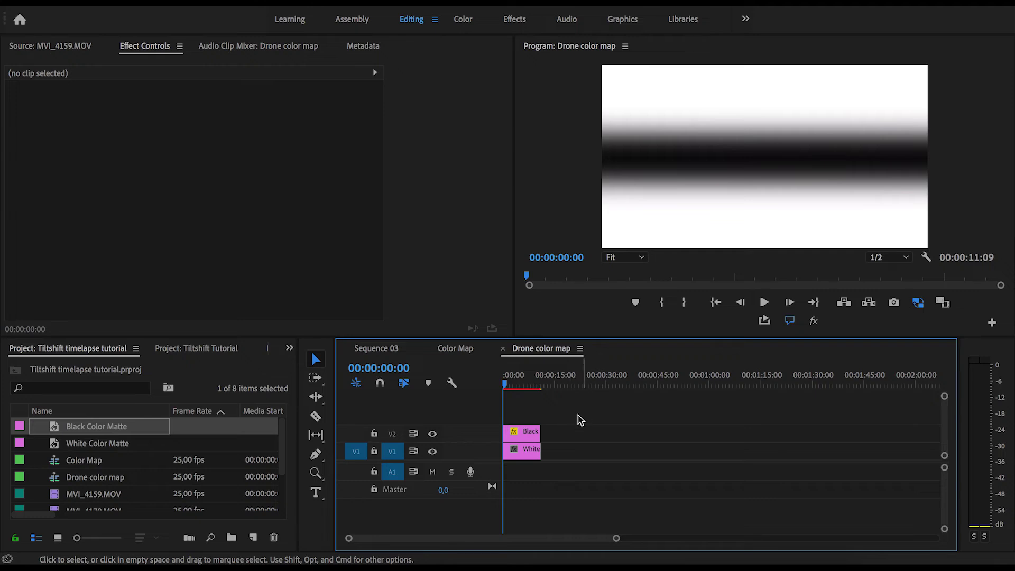
Return to Sequence 03, go to 00:00:18:16 and apply the Compound Blur effect to DJI_0001.MP4 on V2.
click(458, 349)
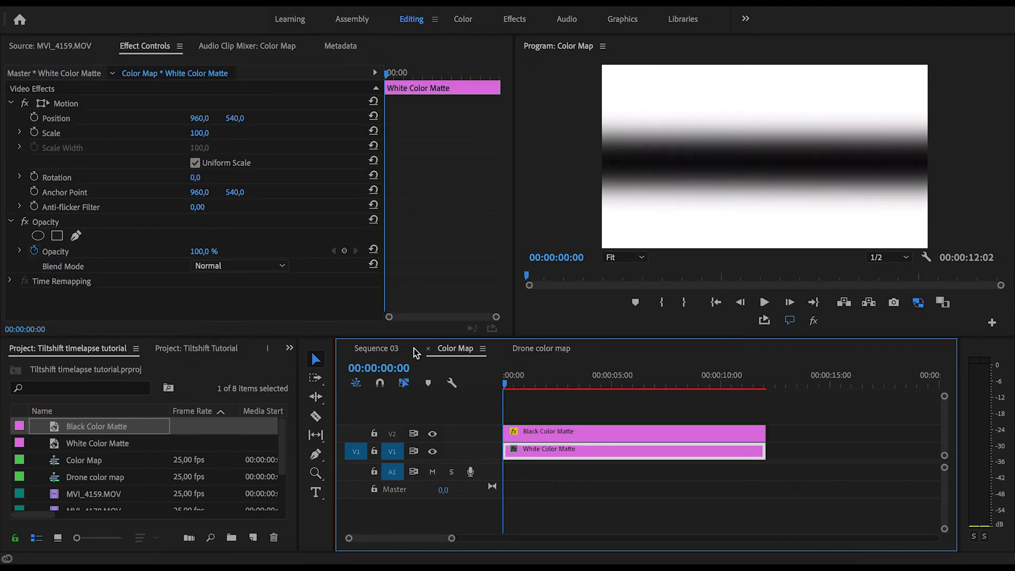
click(372, 356)
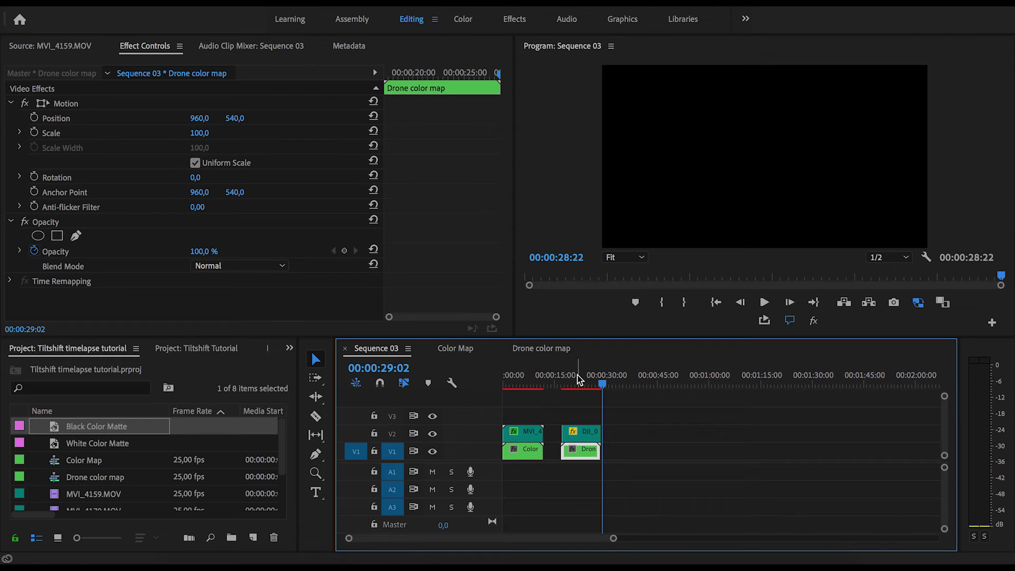
drag(571, 380, 567, 381)
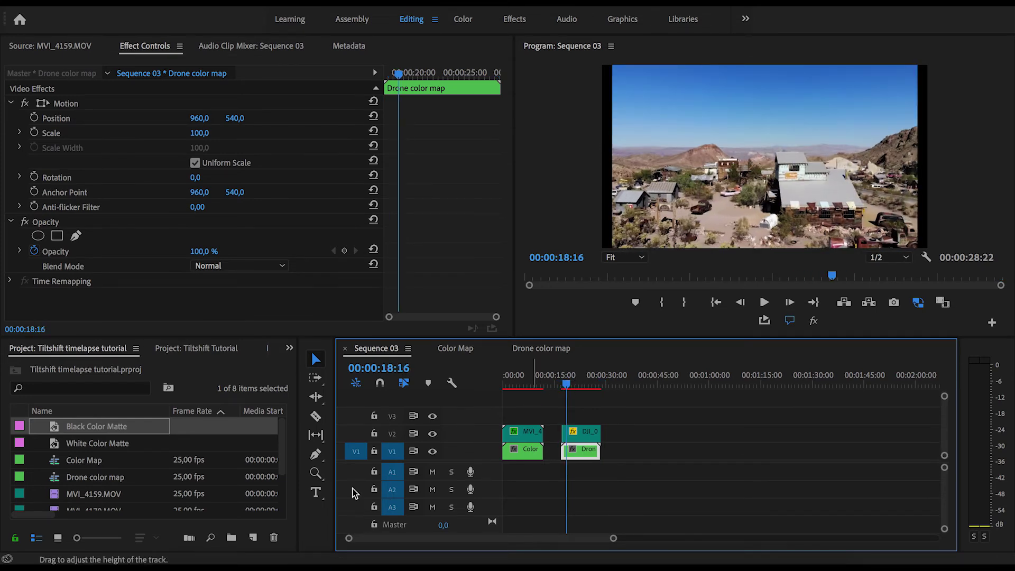
click(291, 350)
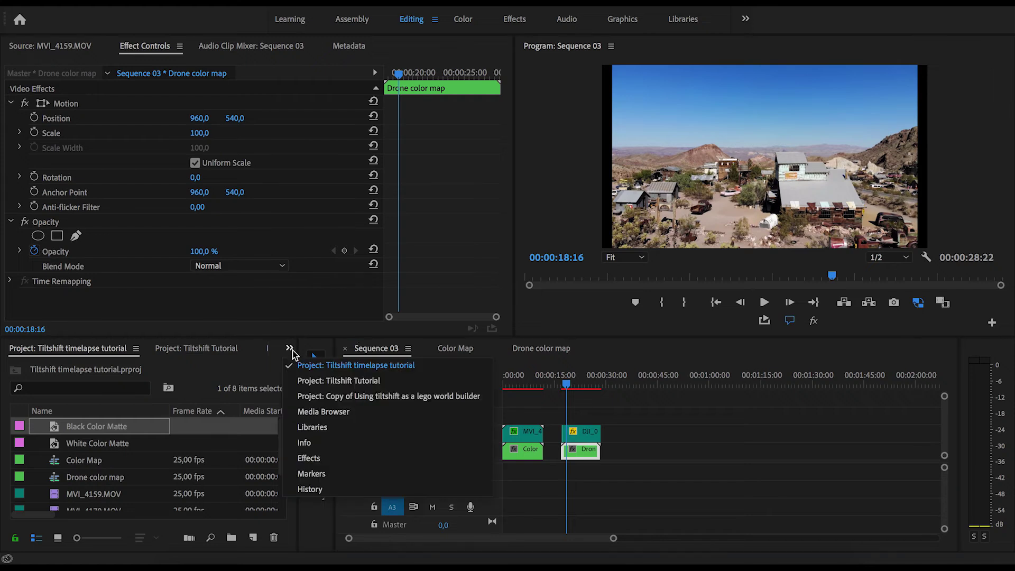
click(311, 456)
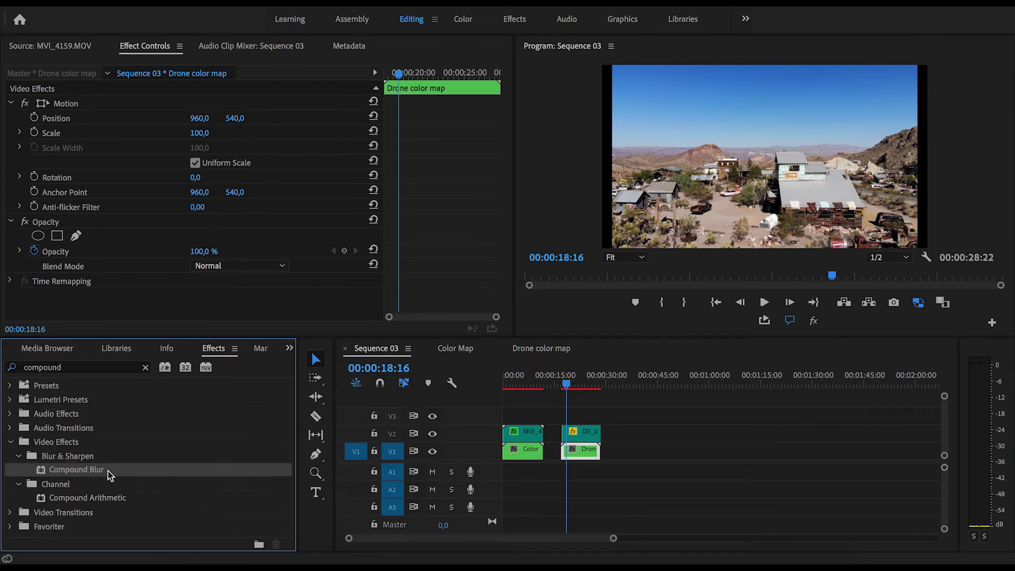
drag(93, 472, 576, 432)
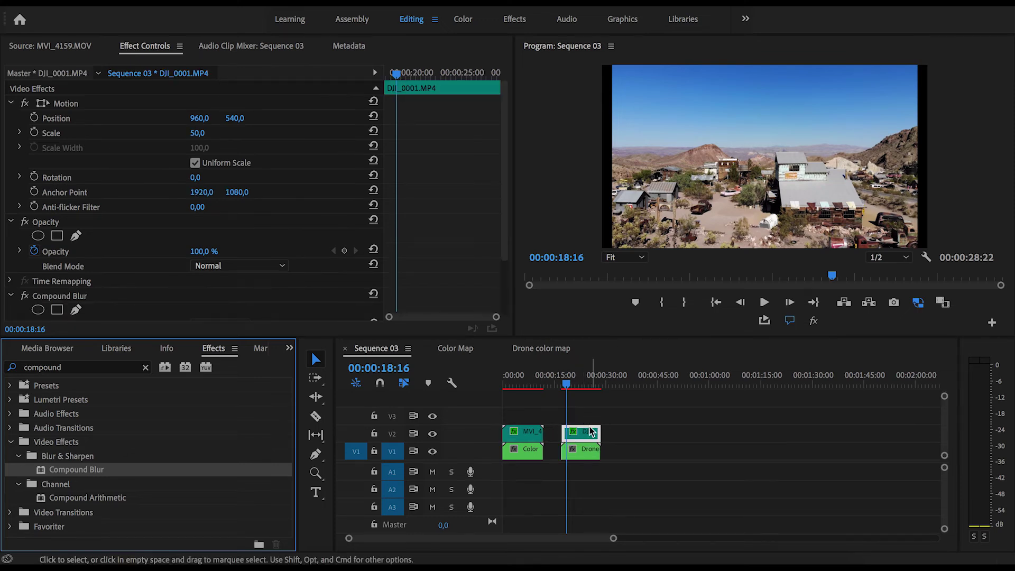
click(585, 435)
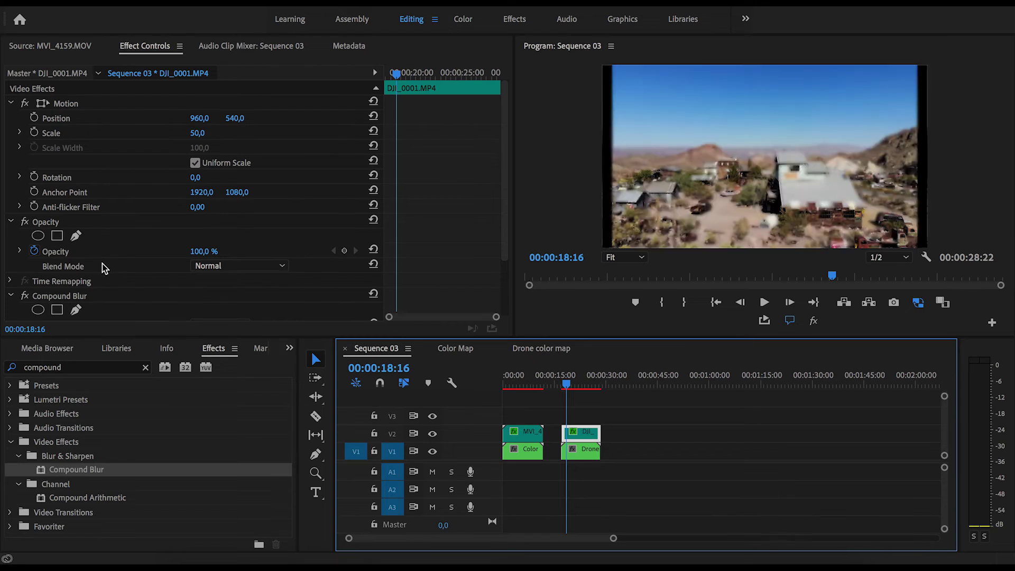
Set the Compound Blur's blur layer to Video 1 on DJI_0001.MP4 and preview the blurred clip around 00:00:18:11.
scroll(89, 269, down, 2)
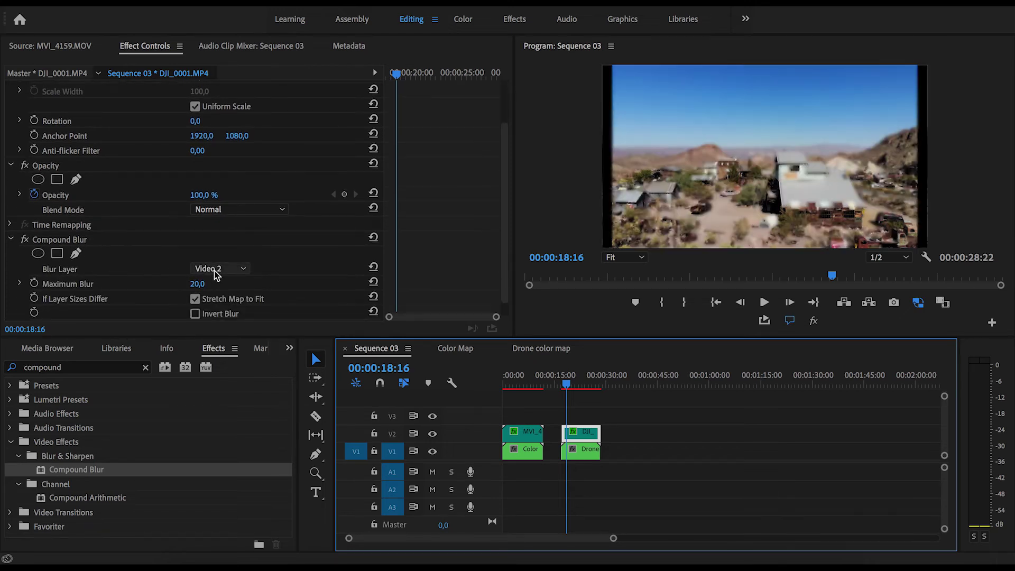
click(216, 273)
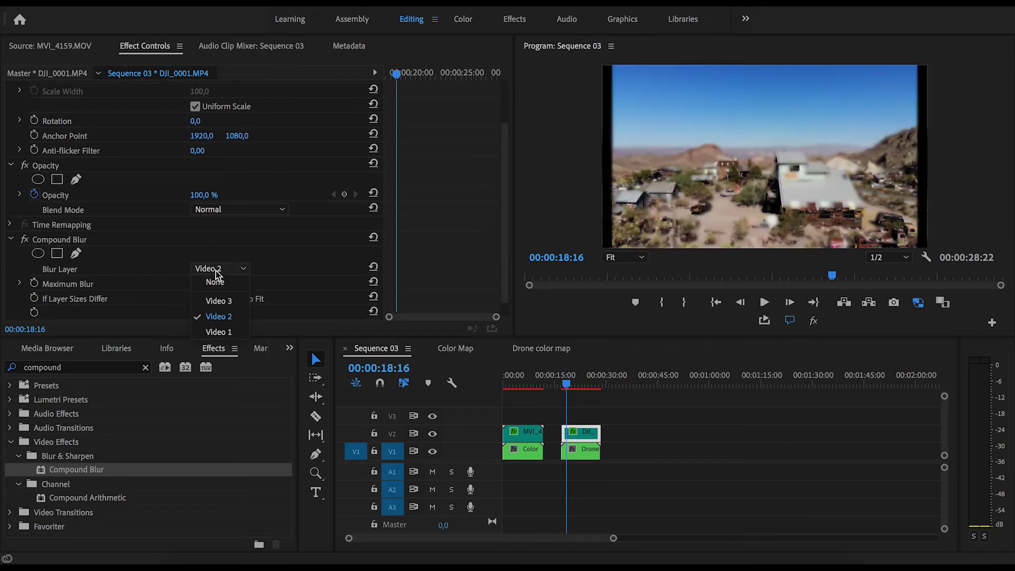
click(216, 332)
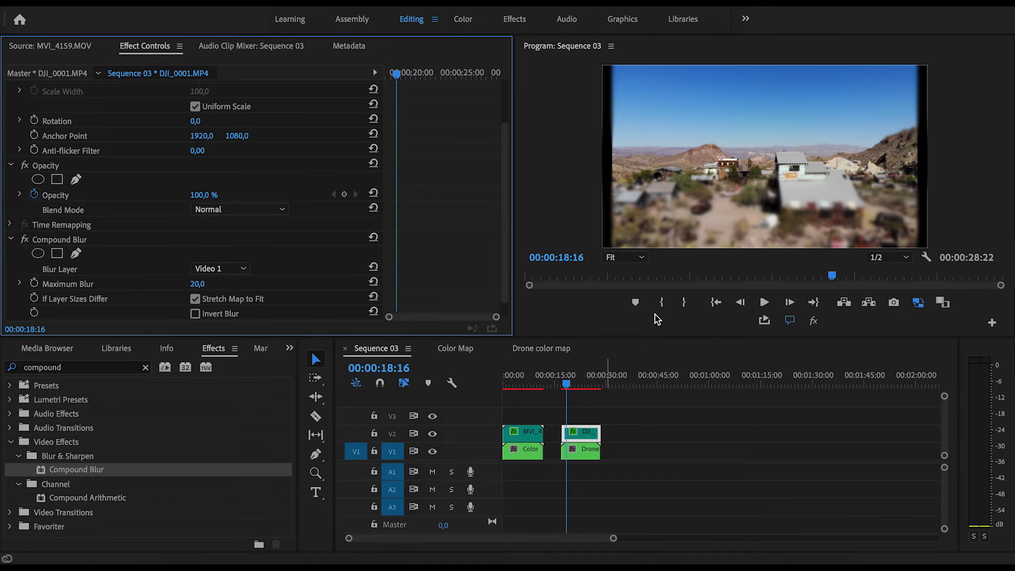
key(space)
key(space)
drag(574, 386, 565, 386)
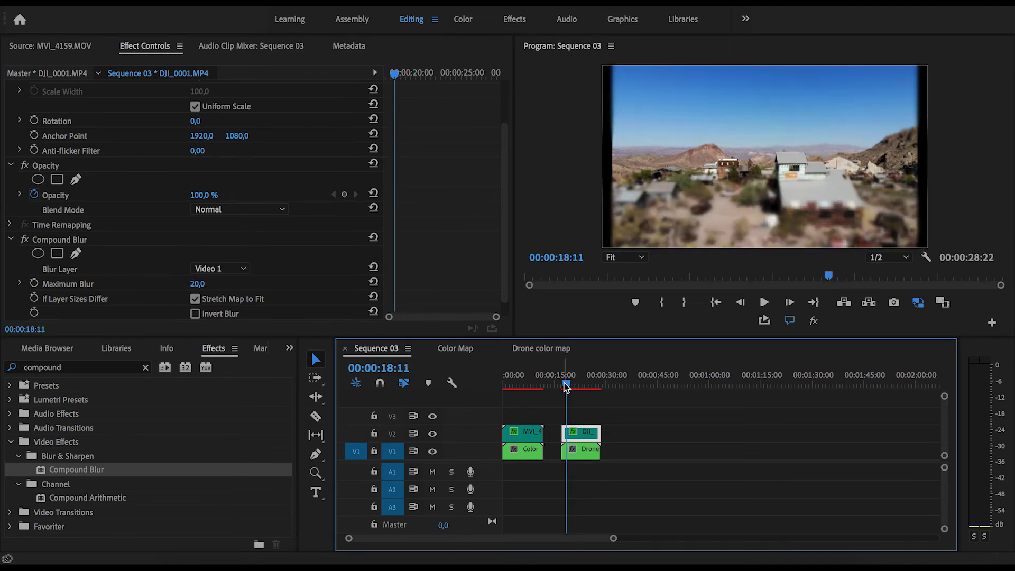
Move the Black Color Matte's mask slightly lower in the Drone color map sequence, then return to Sequence 03.
click(546, 352)
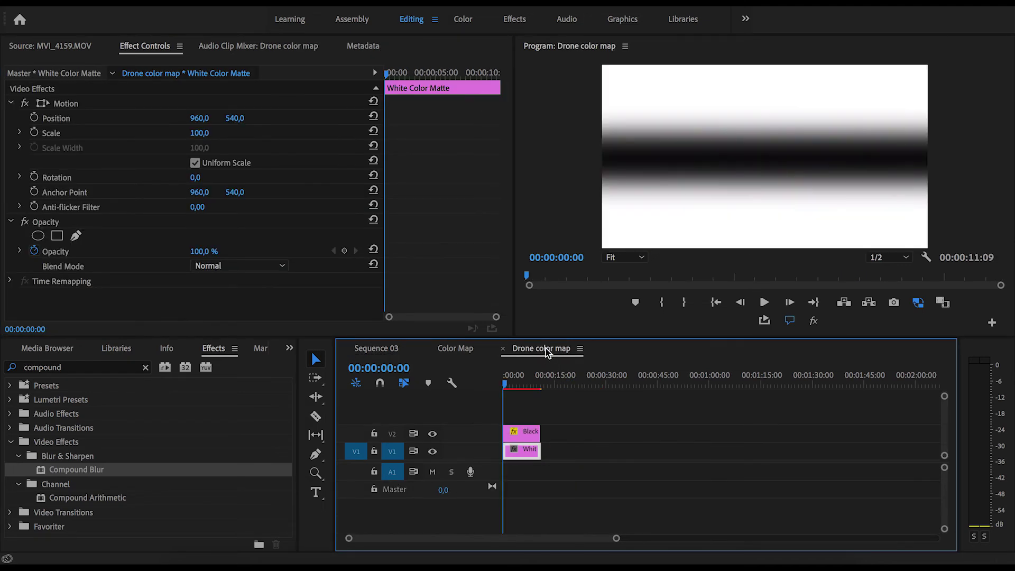
click(523, 432)
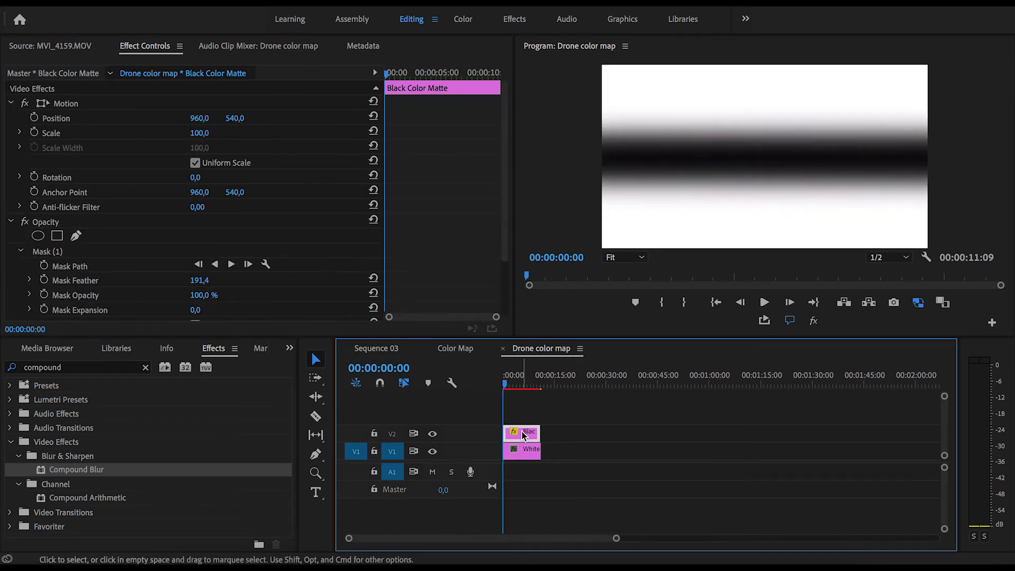
click(159, 253)
drag(799, 158, 797, 176)
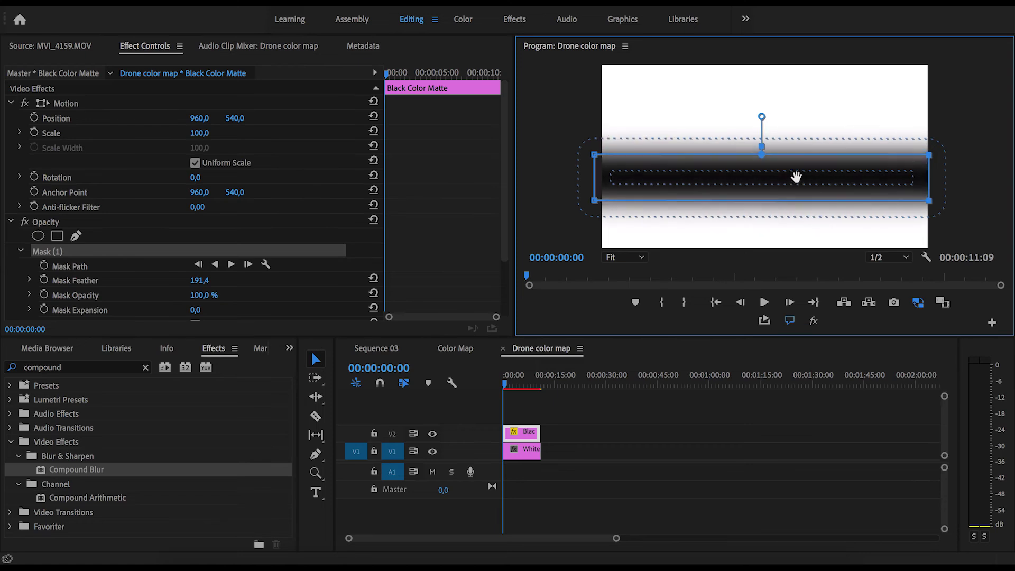
click(379, 351)
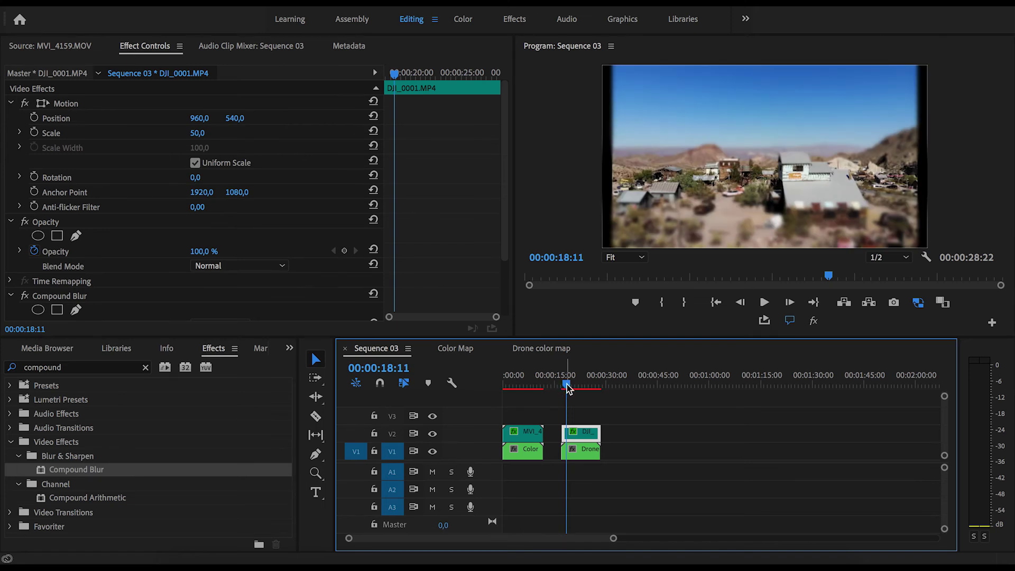
Mark an in point just before DJI_0001.MP4 and an out point at 00:00:30:23, and render the preview from in to out.
drag(567, 388, 557, 385)
key(i)
click(609, 384)
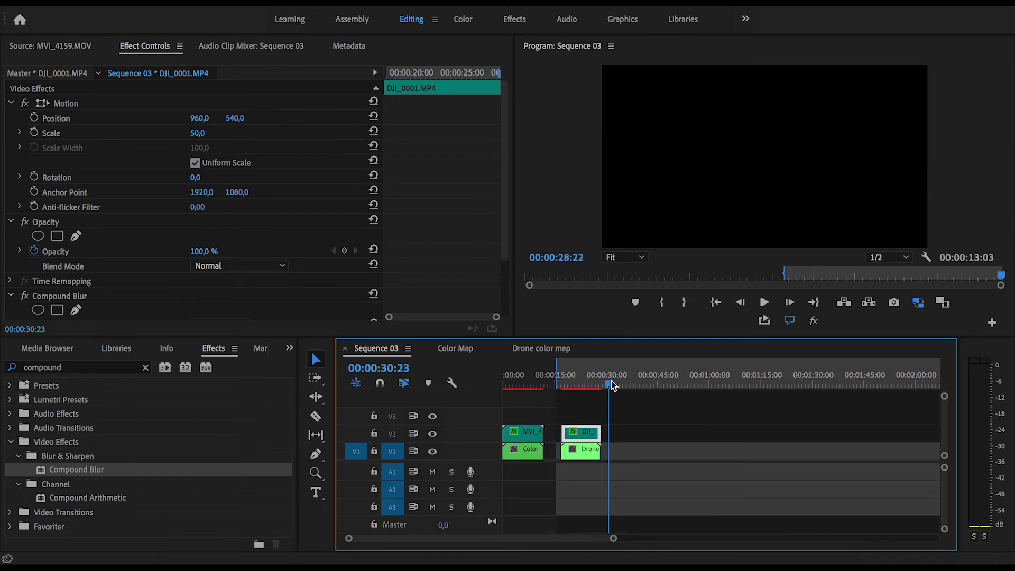
key(o)
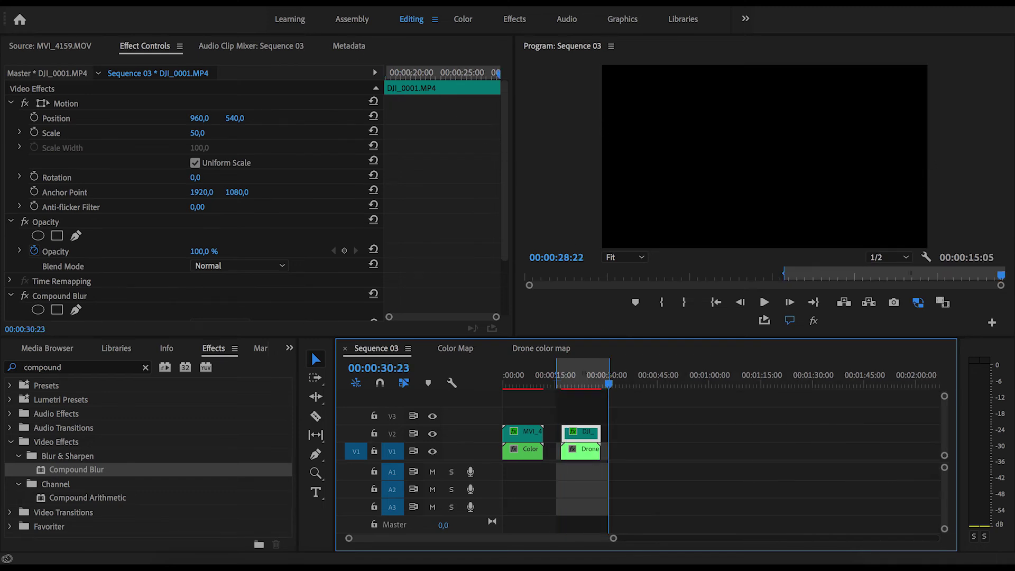
click(237, 1)
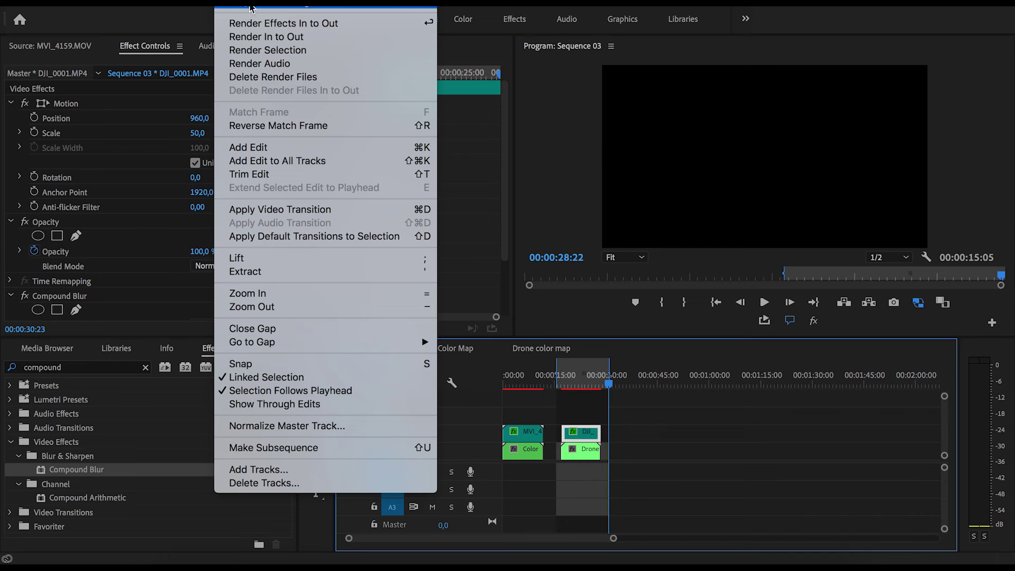
click(305, 38)
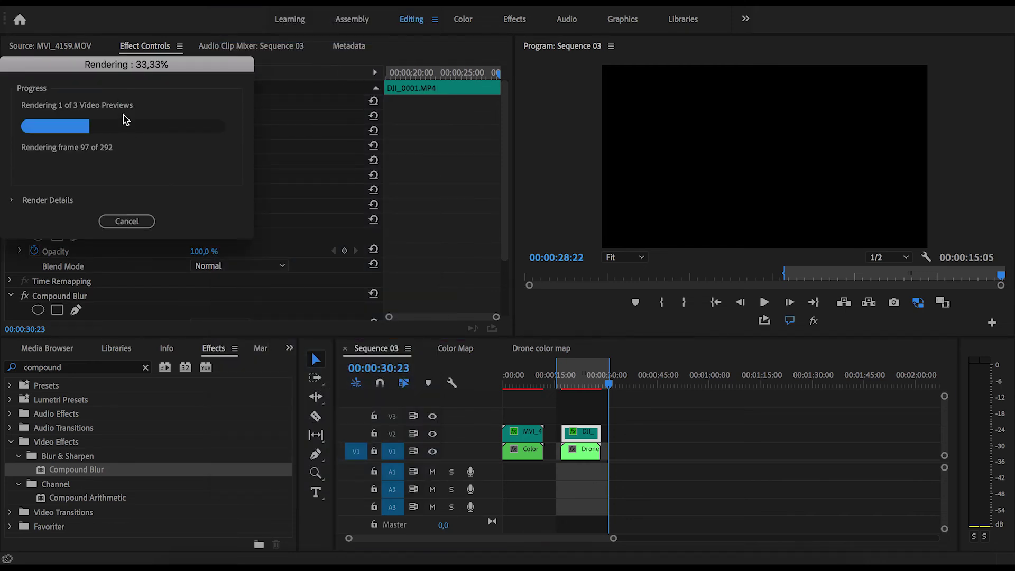